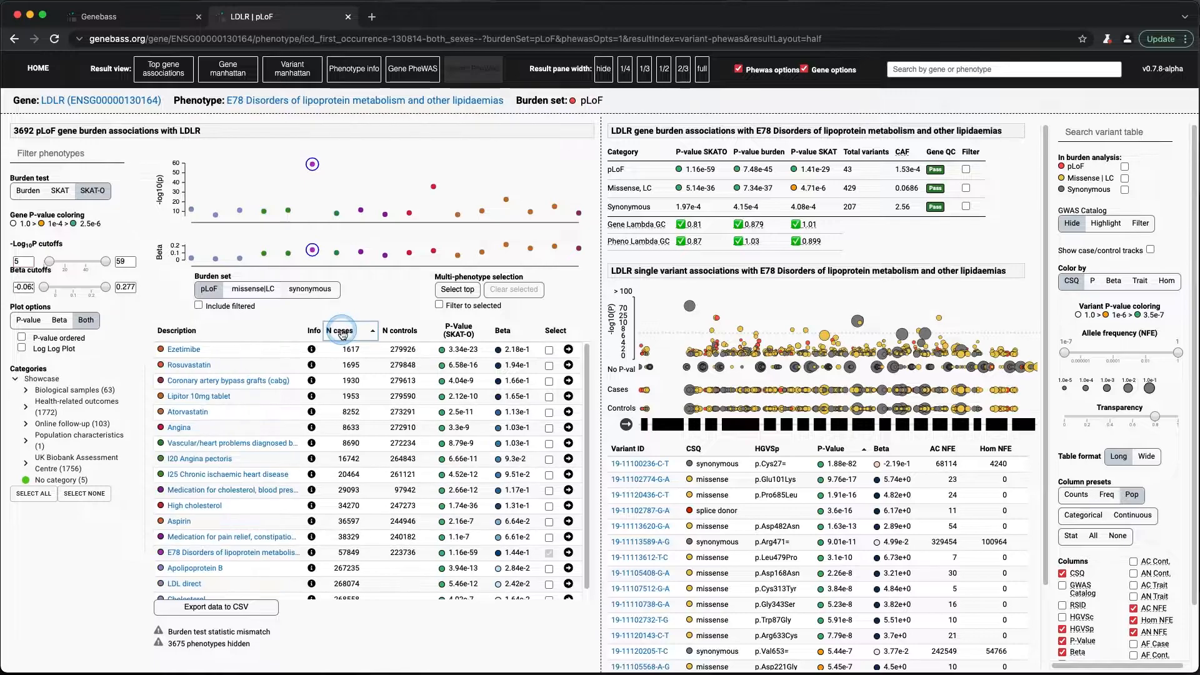
- Sort the phenotypes by descending number of cases, and narrow the result pane to 1/4 width with the Phewas options hidden
left_click(343, 333)
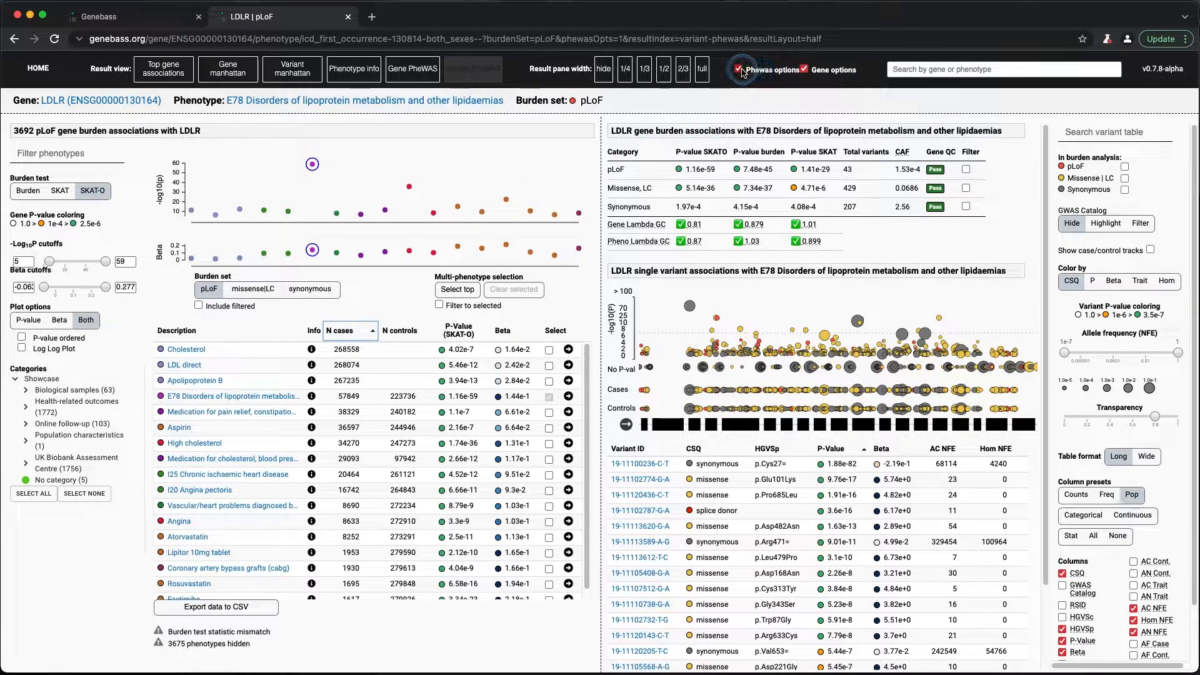
left_click(739, 69)
left_click(624, 70)
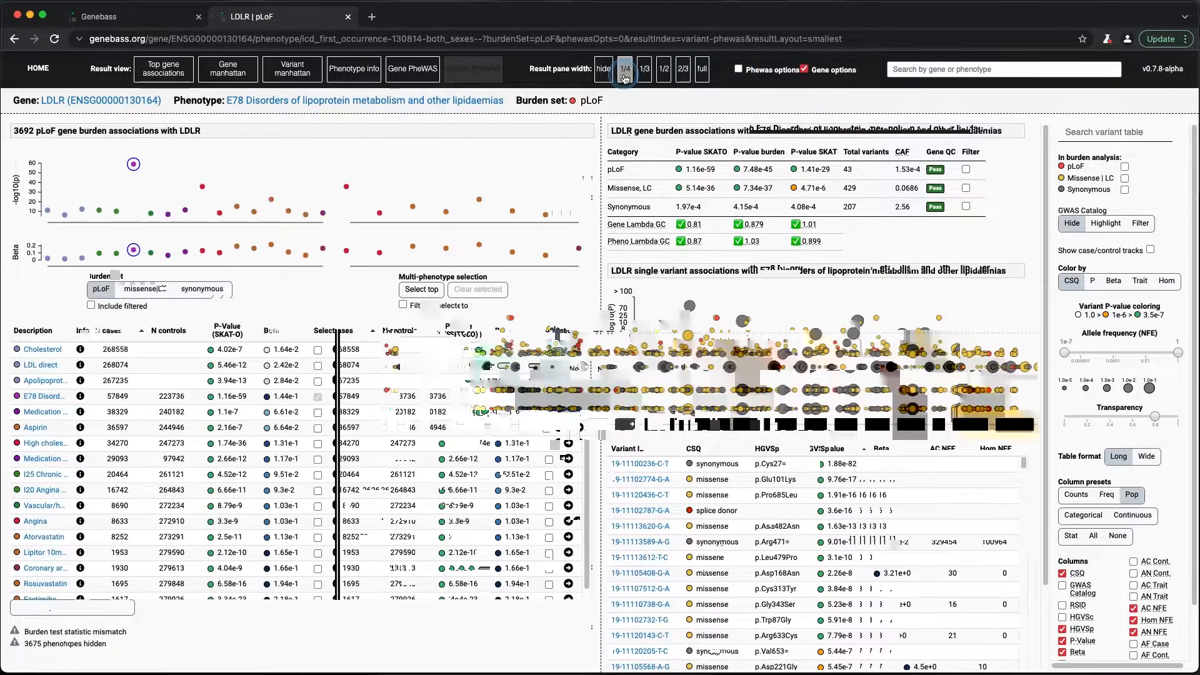
left_click_drag(344, 276, 312, 277)
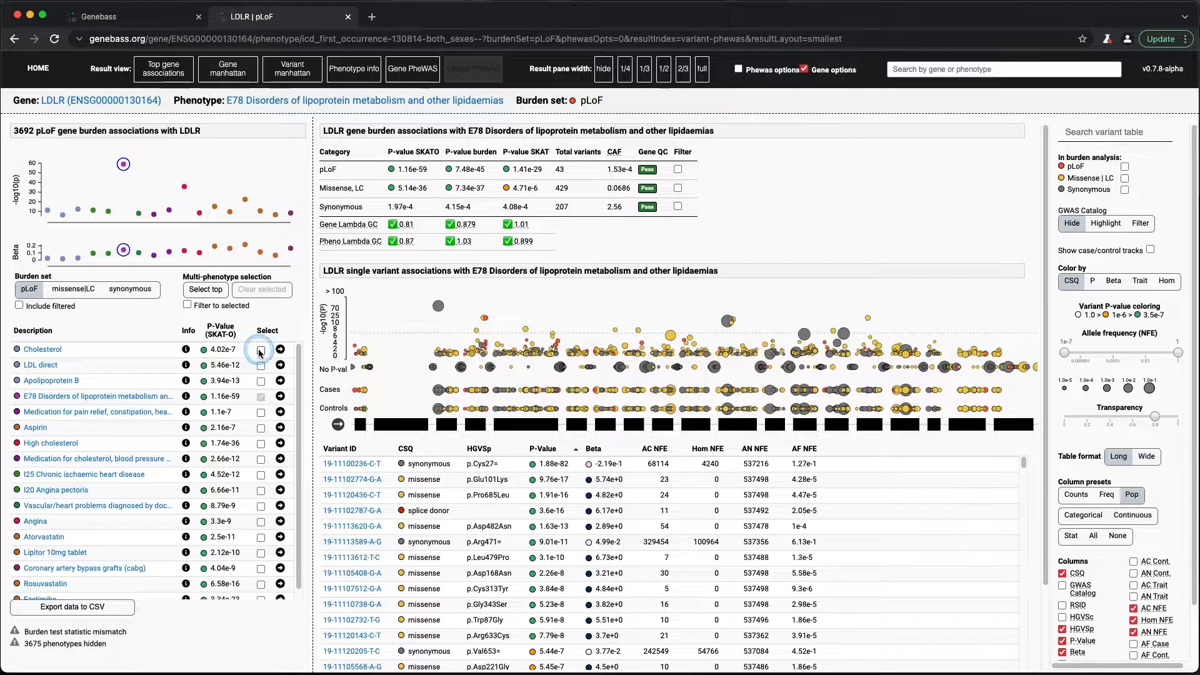
- Show the LDLR variant associations for Cholesterol, LDL direct and Apolipoprotein B together, and widen the phenotype pane slightly
left_click(281, 351)
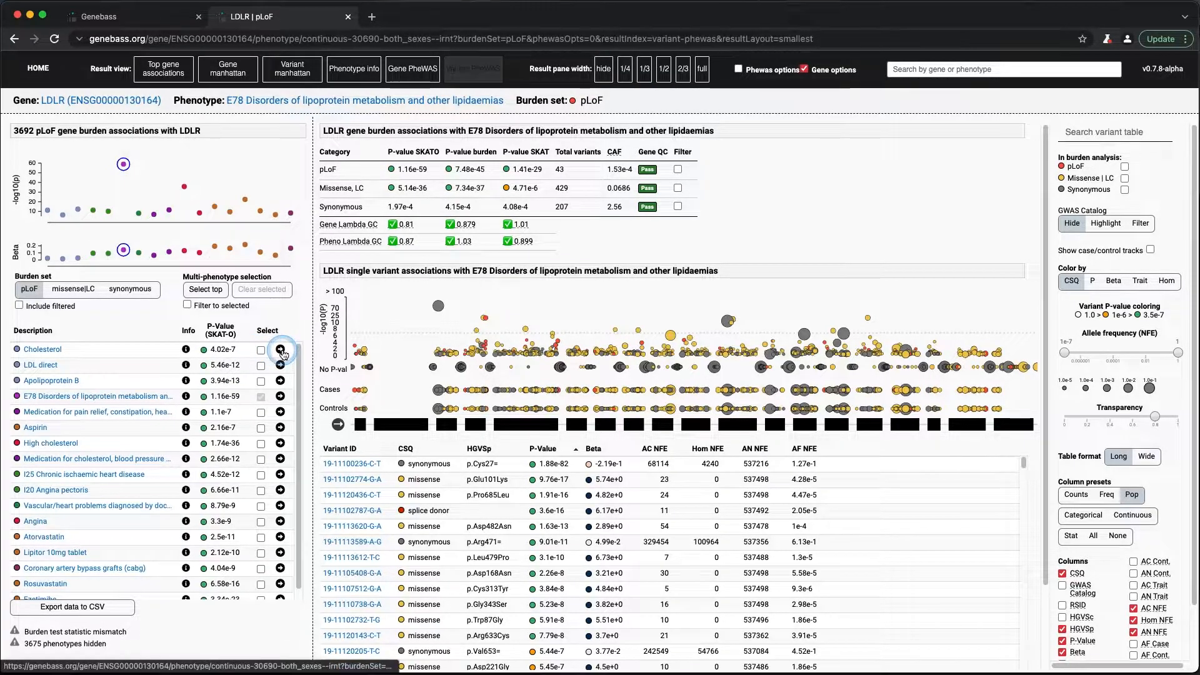
left_click(261, 365)
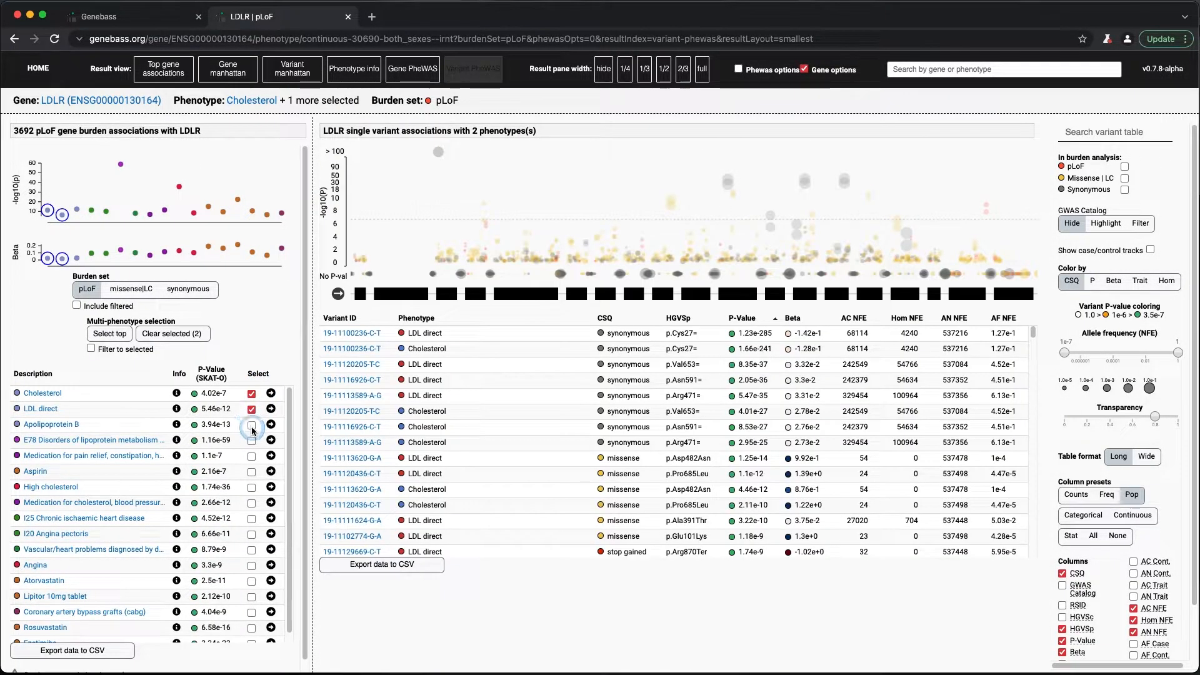
left_click(252, 426)
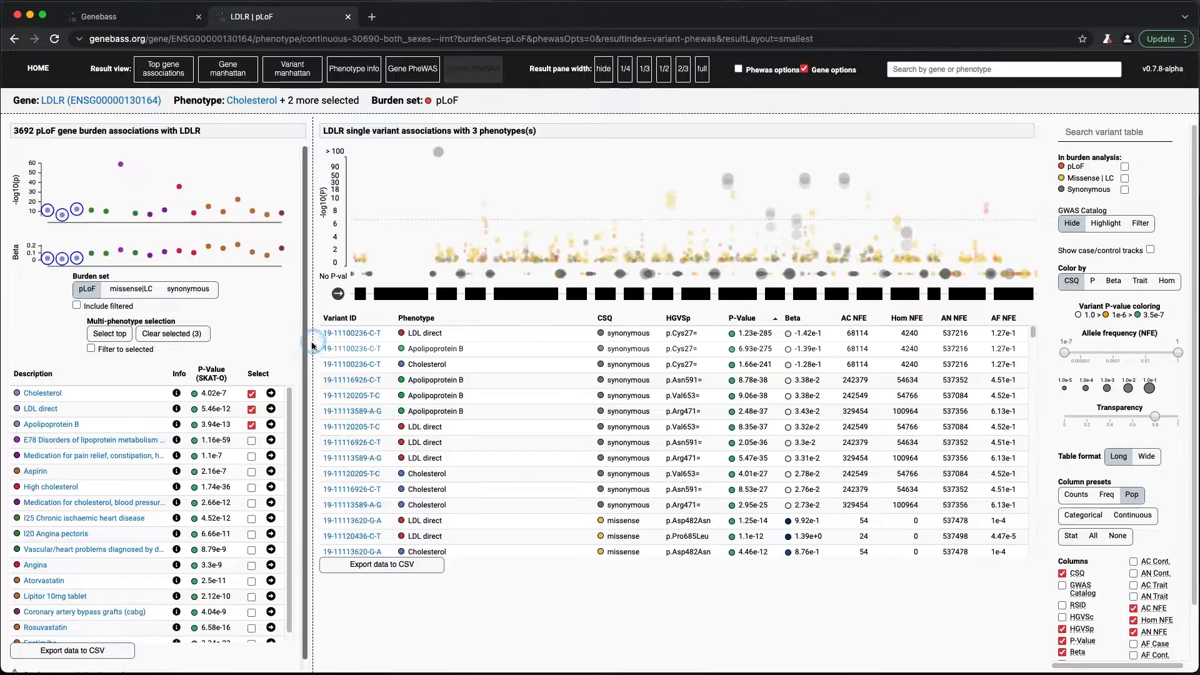
left_click_drag(317, 355, 355, 355)
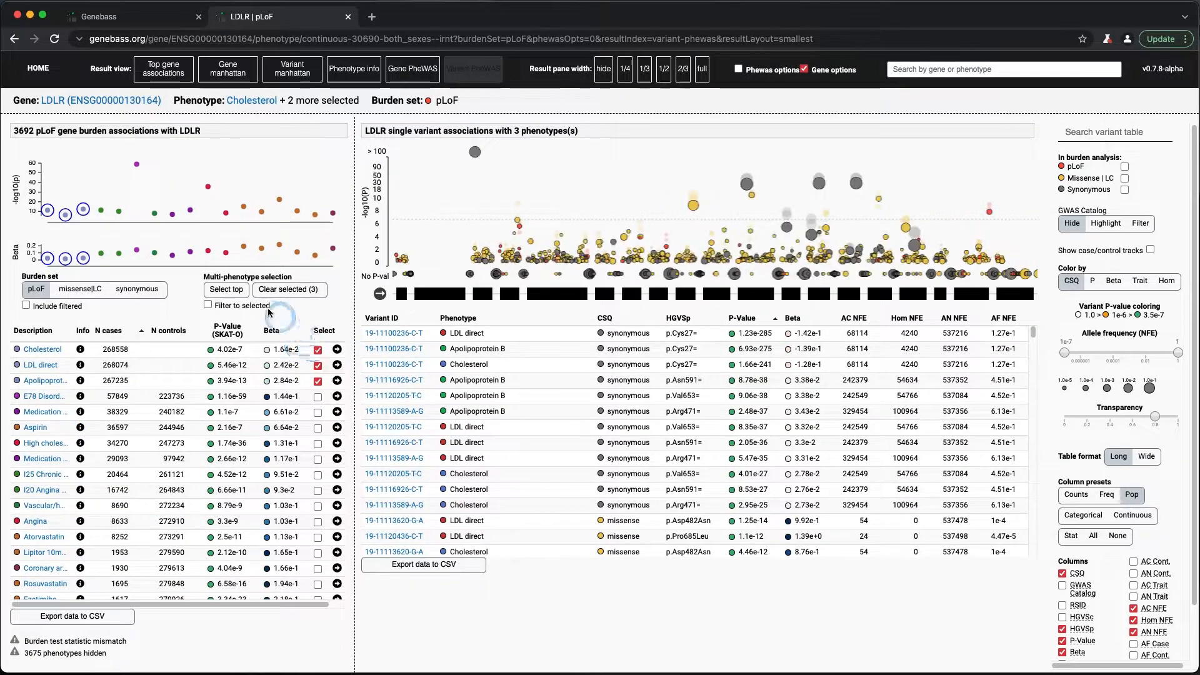
- Filter the phenotype plots and list to only the selected phenotypes
left_click_drag(7, 155, 94, 238)
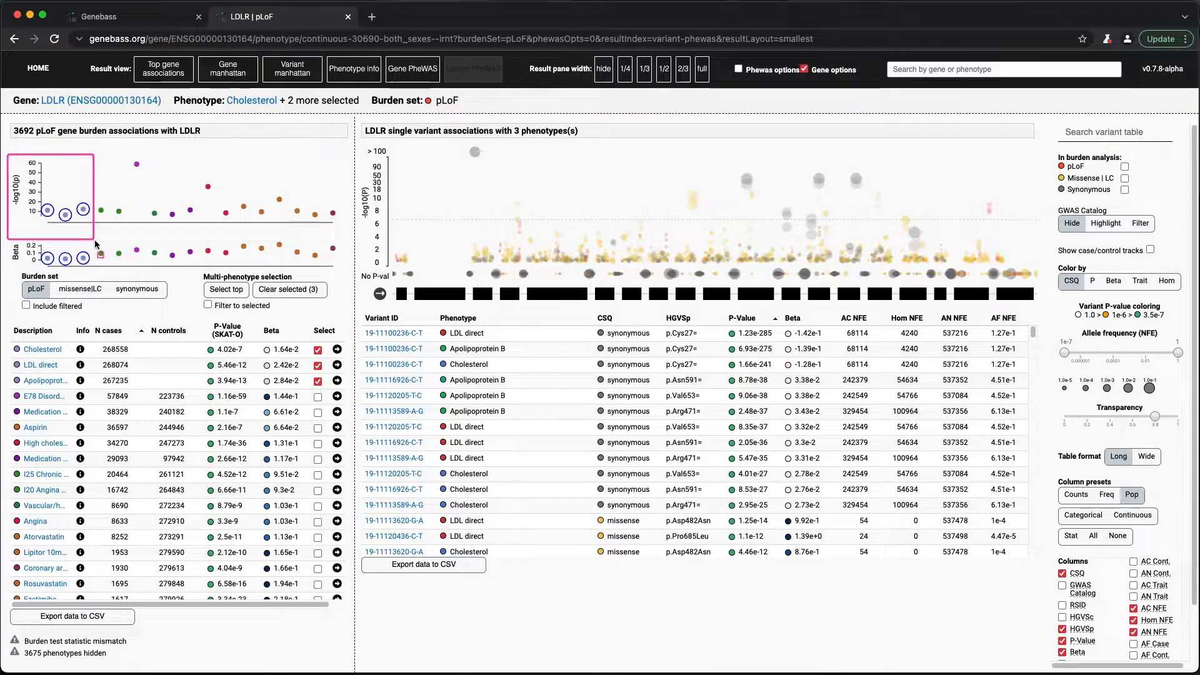
key("Escape")
left_click_drag(197, 319, 277, 295)
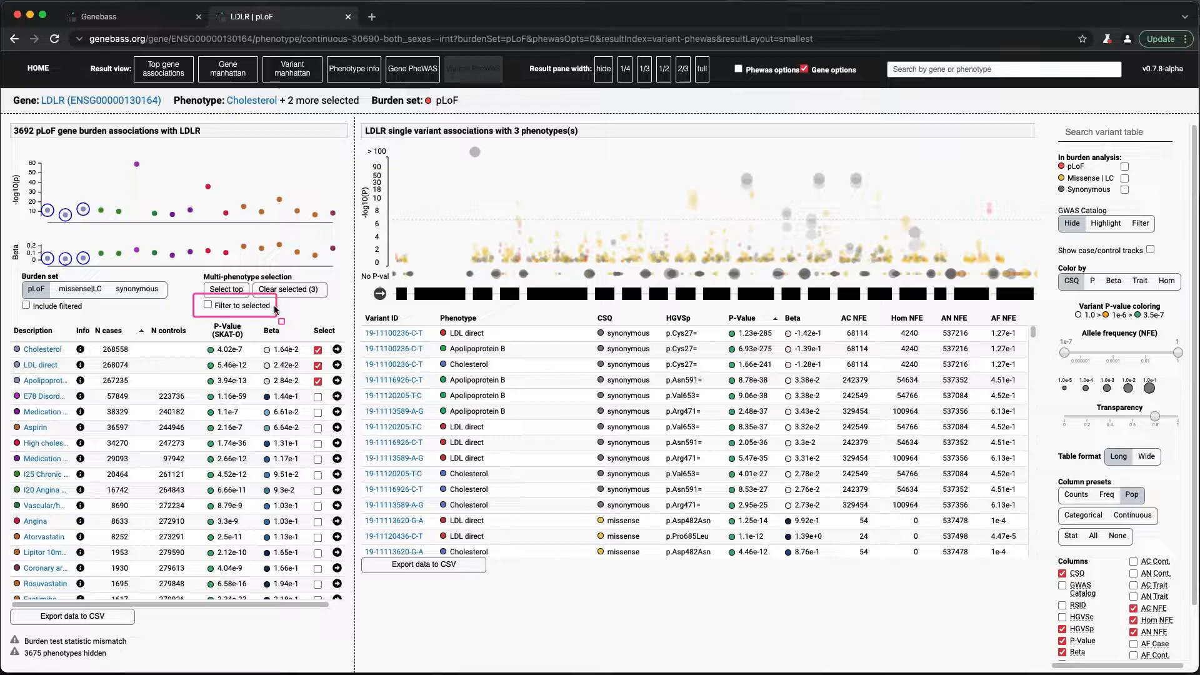
left_click(208, 304)
mouse_move(19, 367)
left_mouse_down()
mouse_move(31, 400)
mouse_move(68, 393)
left_mouse_up()
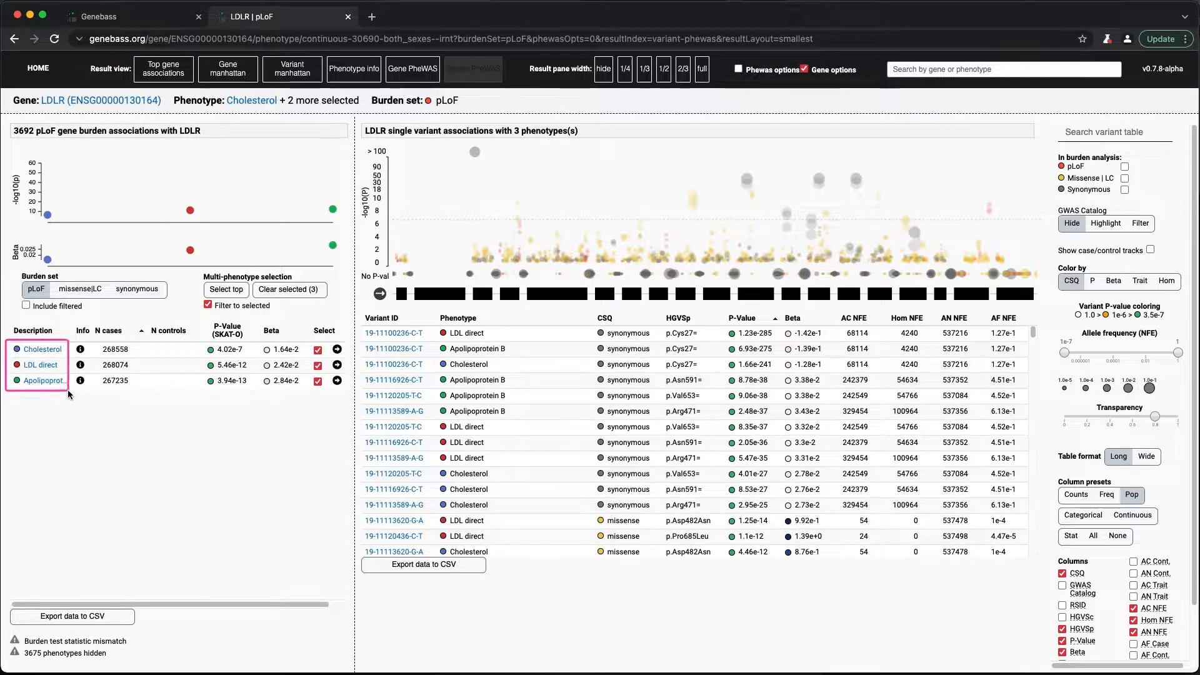
key("Escape")
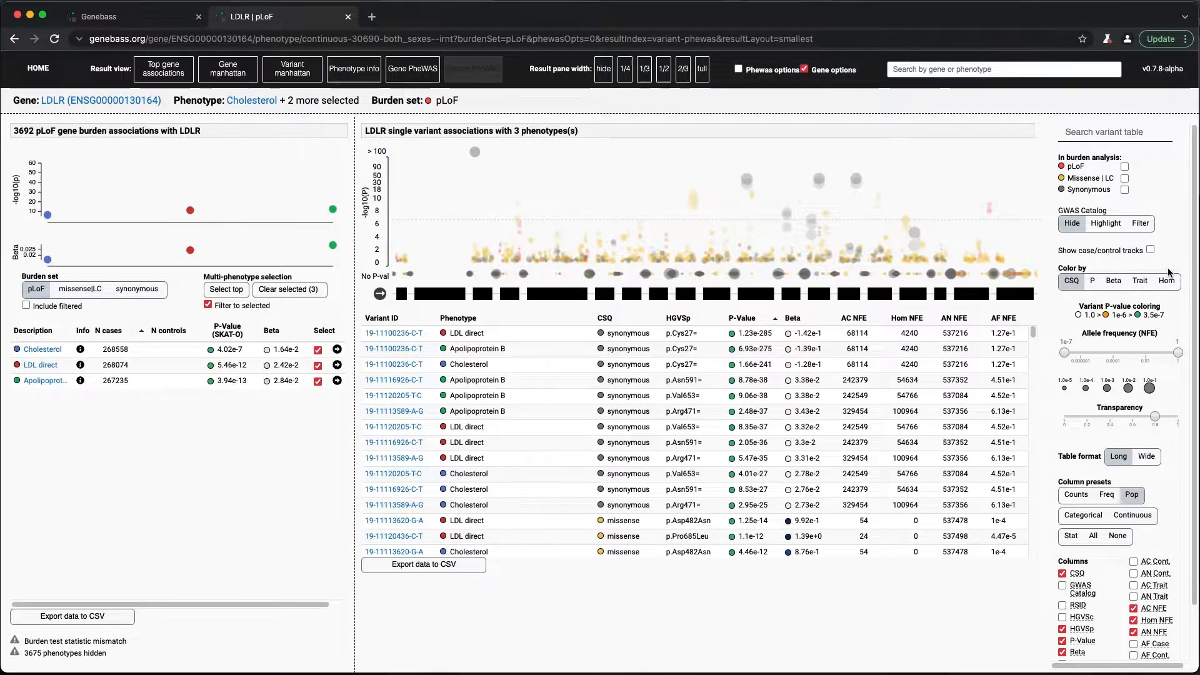
- Color the single variant association plot by trait and review the variant rows of the selected phenotypes
left_click_drag(1164, 269, 1118, 299)
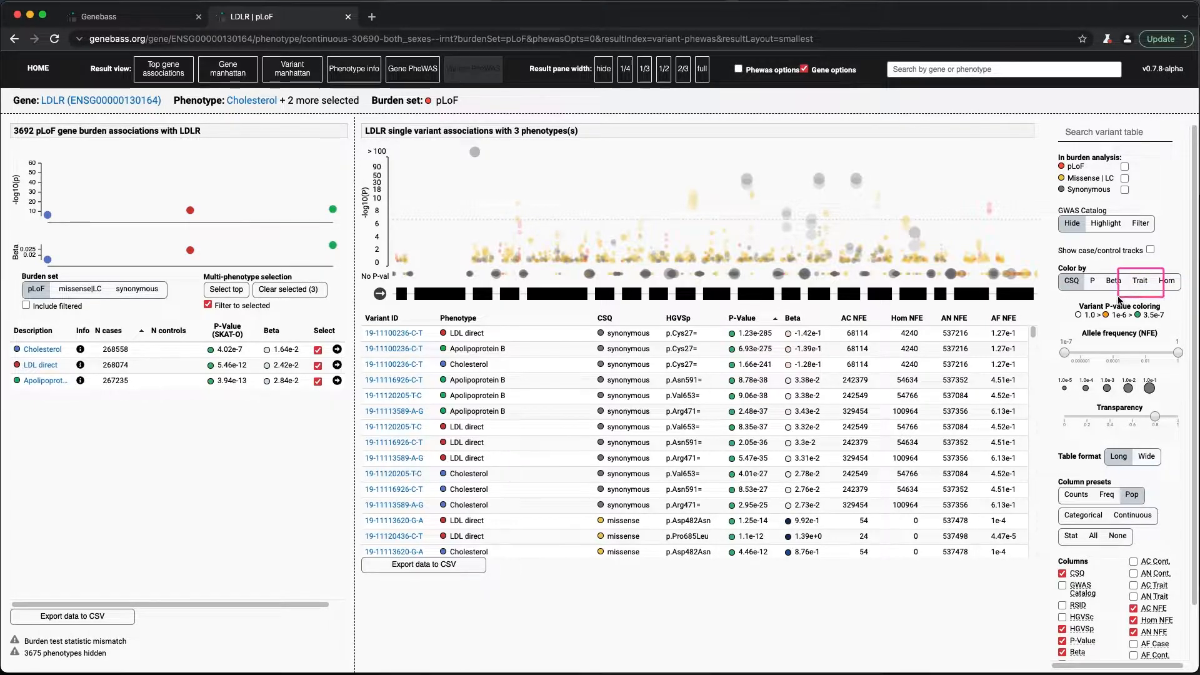
left_click(1140, 280)
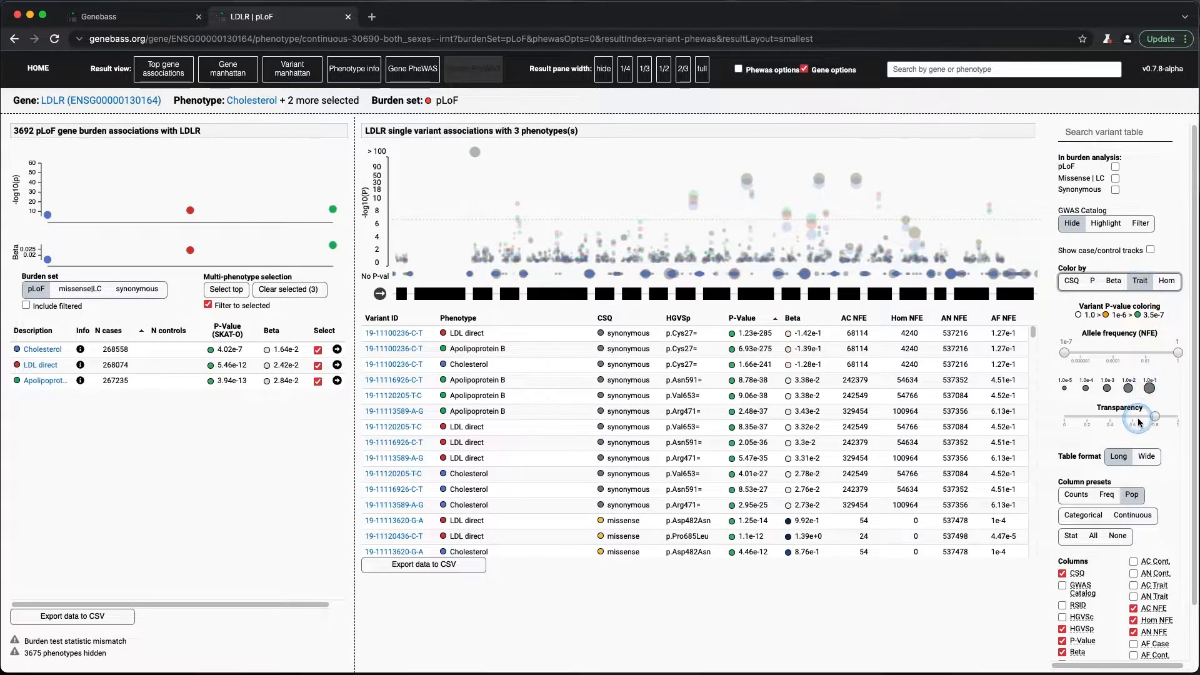
left_click_drag(1057, 398, 1186, 438)
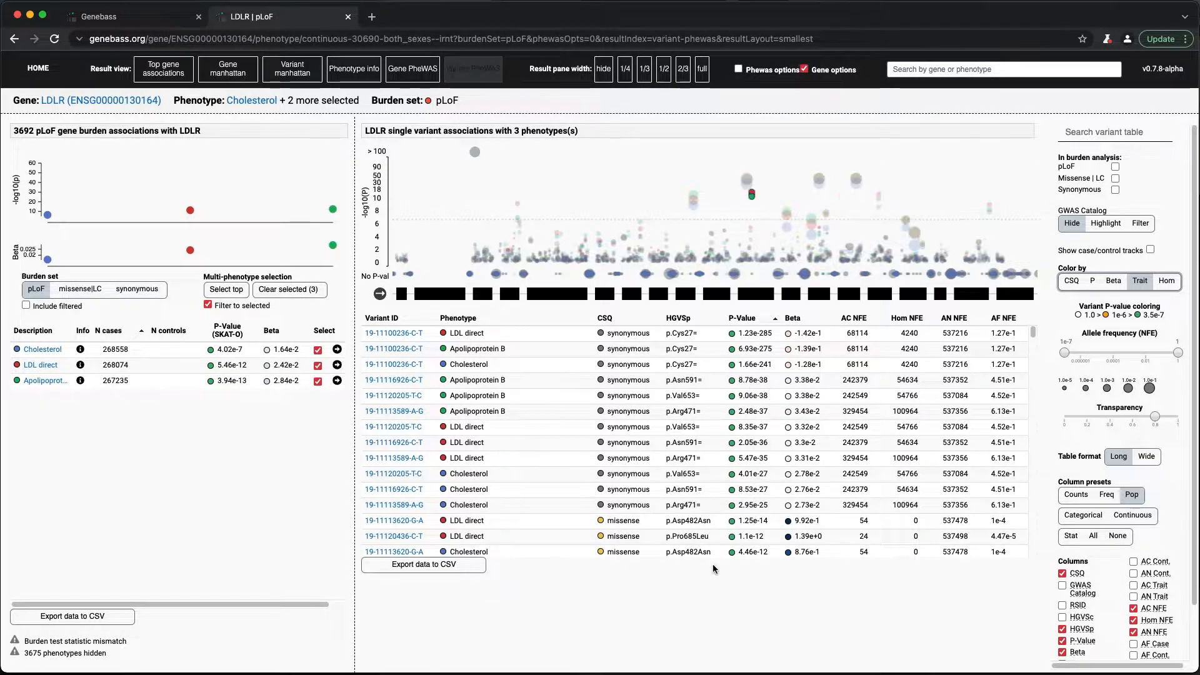
scroll(662, 488, "down", 10)
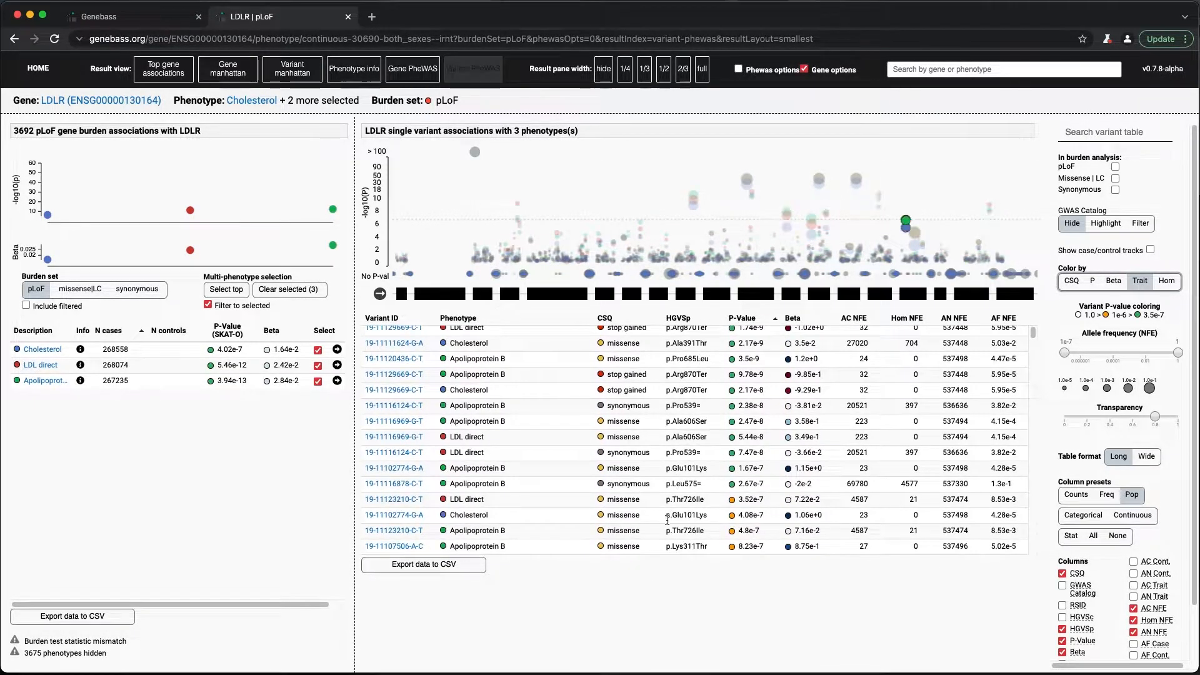
scroll(666, 509, "down", 5)
scroll(666, 509, "up", 15)
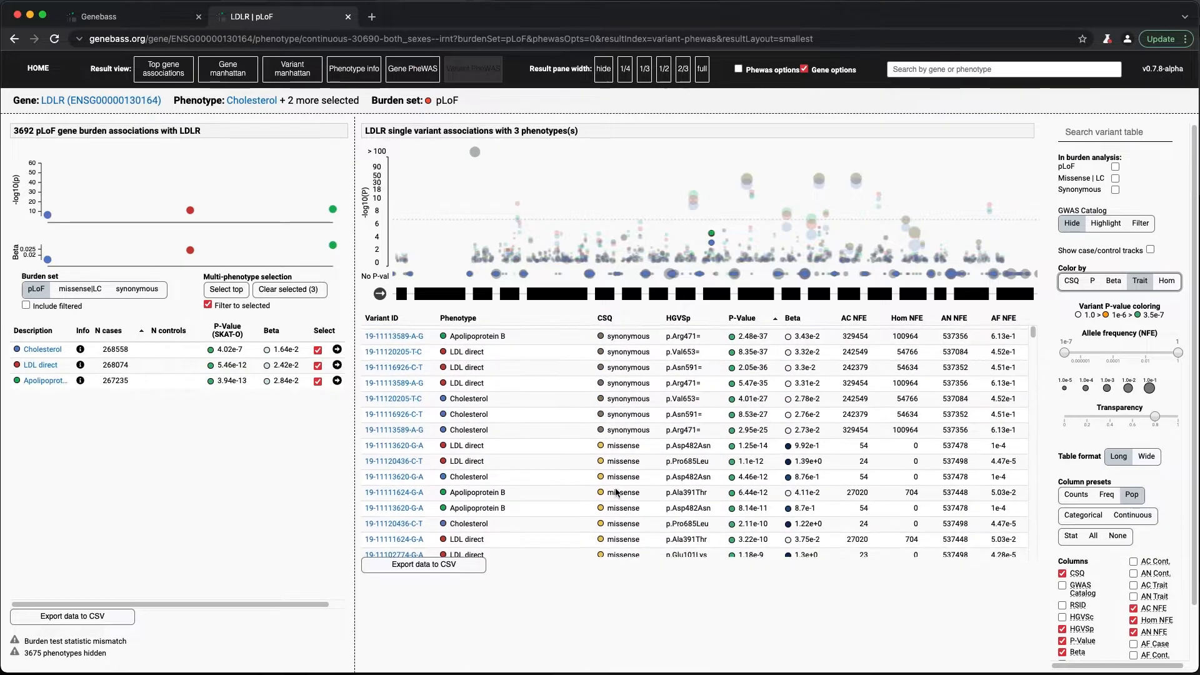
- Lower the transparency setting of the variant plot to about 0.3 so the trait colors stand out
left_click(1104, 417)
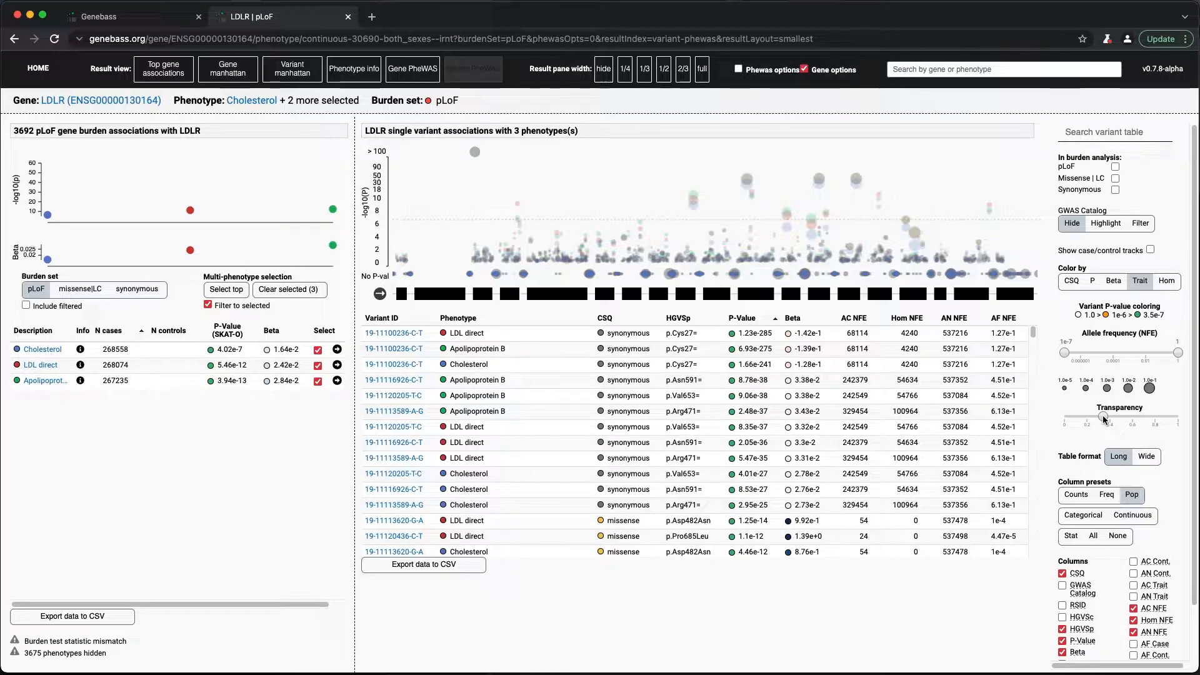
left_click_drag(1104, 417, 1100, 418)
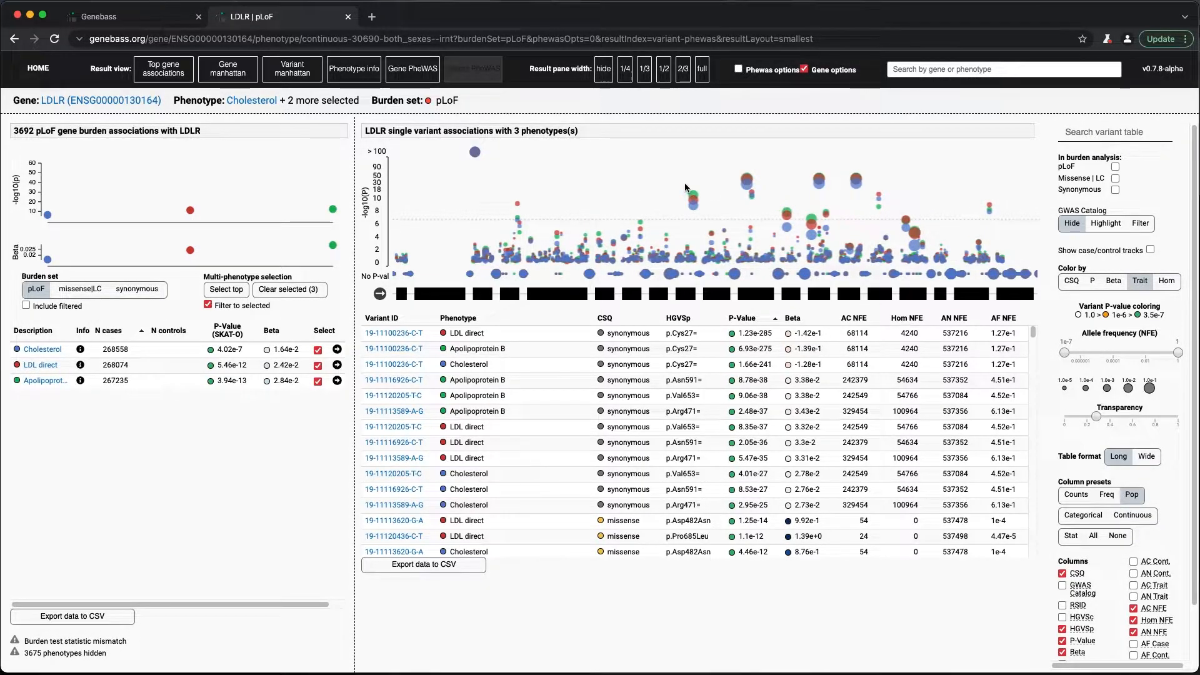
left_click_drag(678, 180, 711, 220)
- Limit the variants to rare ones by lowering the maximum allele frequency to 6.41e-5
left_click(1161, 353)
left_click_drag(1121, 353, 1110, 354)
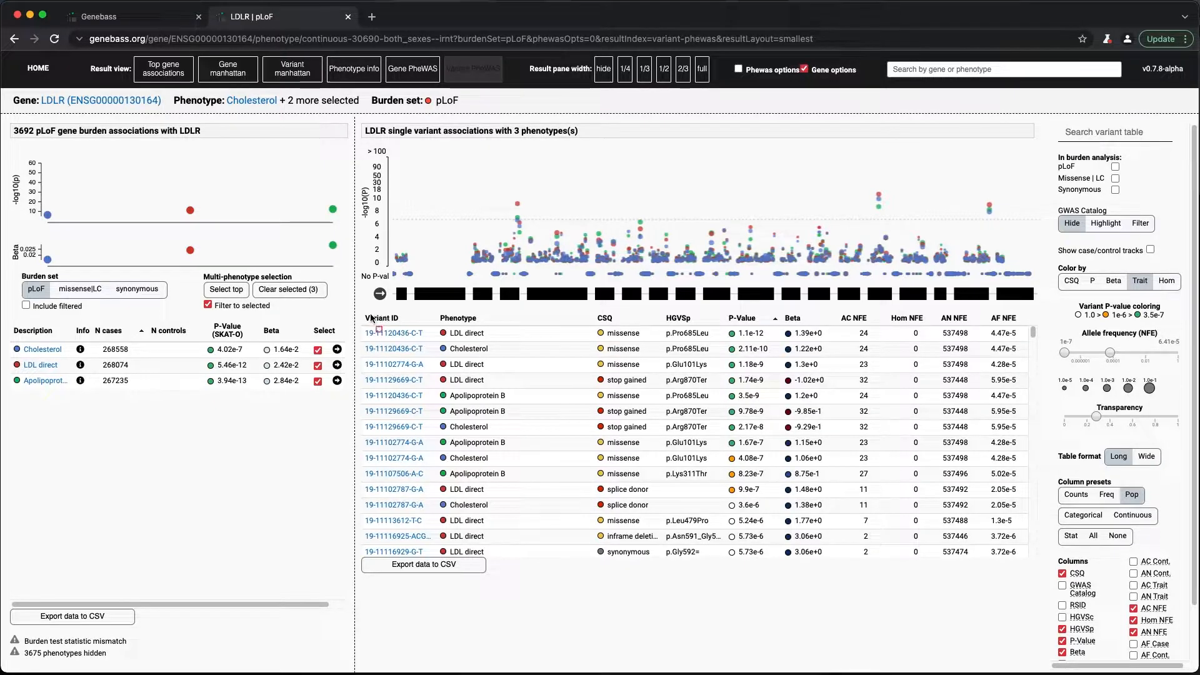
mouse_move(362, 310)
left_mouse_down()
mouse_move(520, 525)
mouse_move(527, 557)
left_mouse_up()
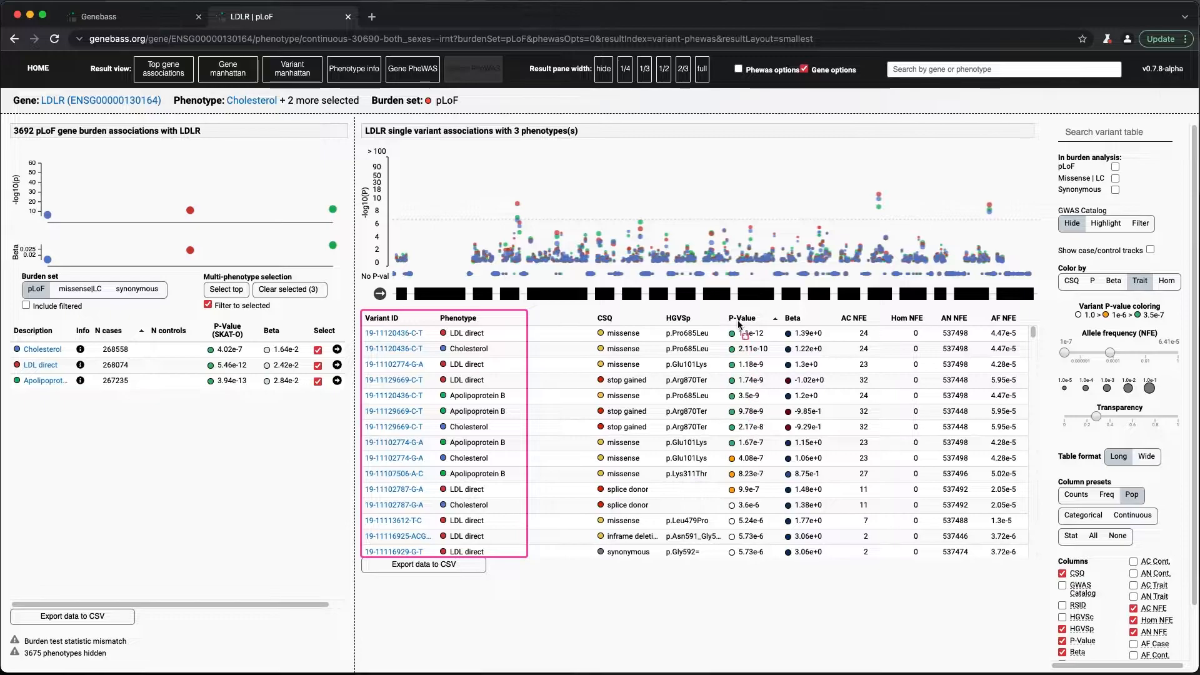
mouse_move(723, 311)
left_mouse_down()
mouse_move(773, 438)
mouse_move(773, 520)
left_mouse_up()
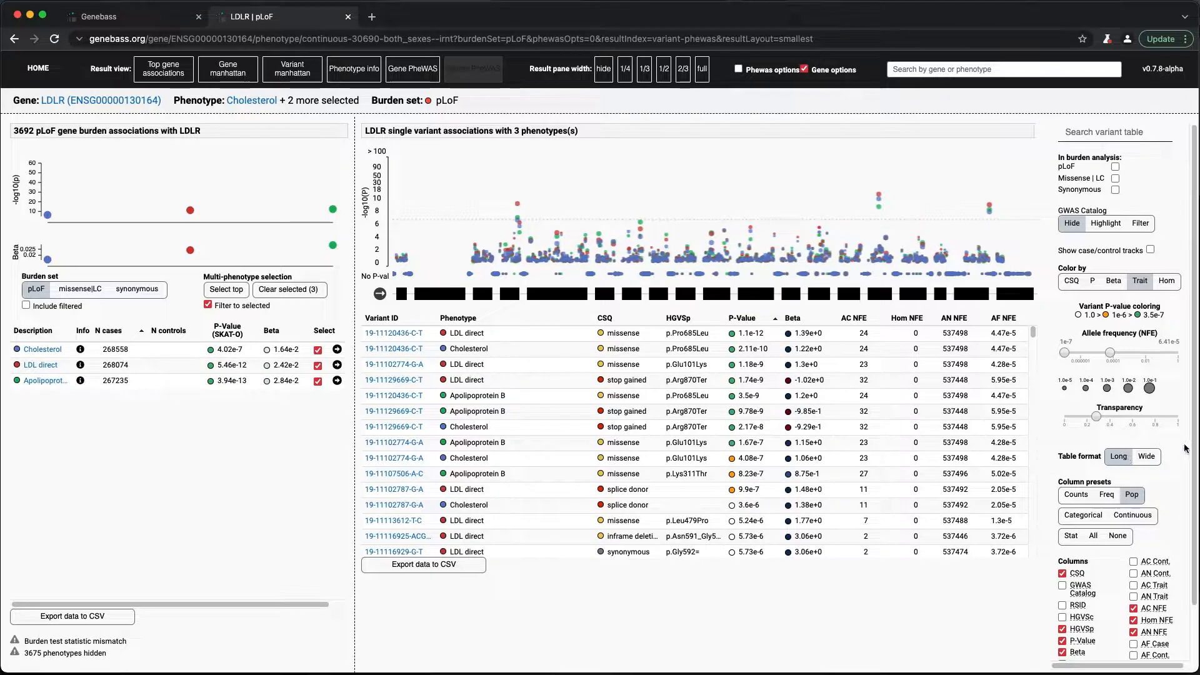
- Switch the variant table to the wide format and apply the Stat column preset
left_click(1151, 458)
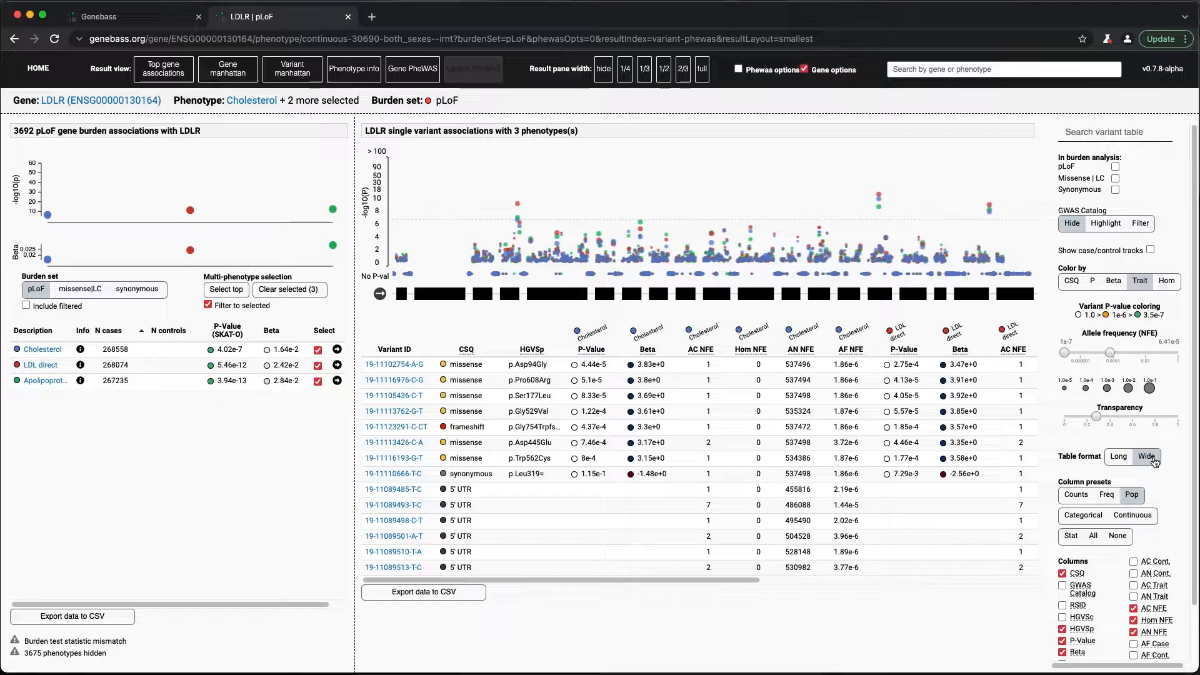
left_click_drag(736, 580, 678, 578)
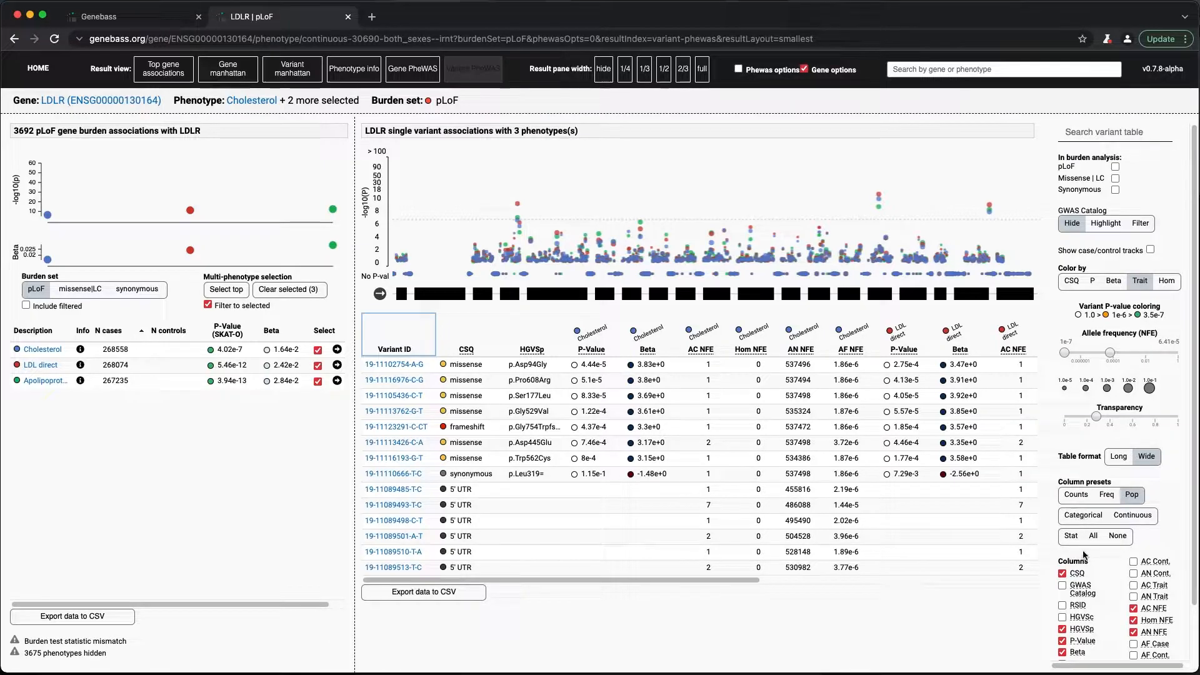
left_click_drag(1091, 553, 1055, 518)
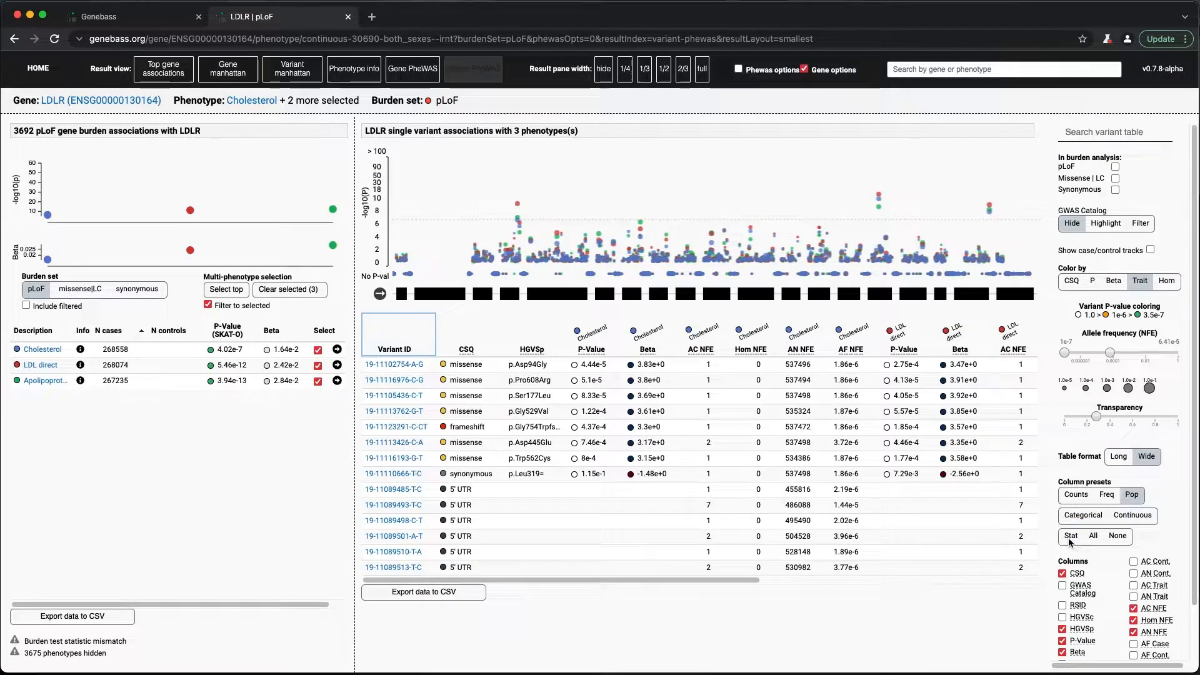
left_click(1071, 542)
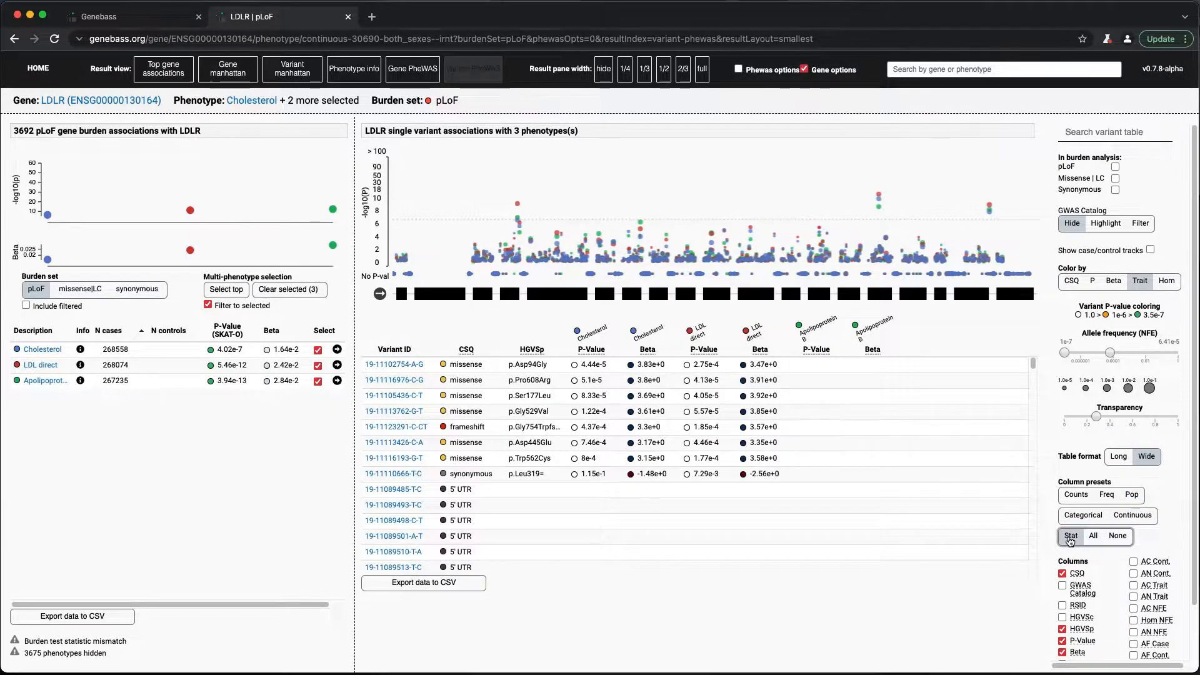
- Sort the wide variant table by Cholesterol P-value, smallest first, and look through its rows
left_click(579, 351)
left_click(584, 353)
left_click(585, 354)
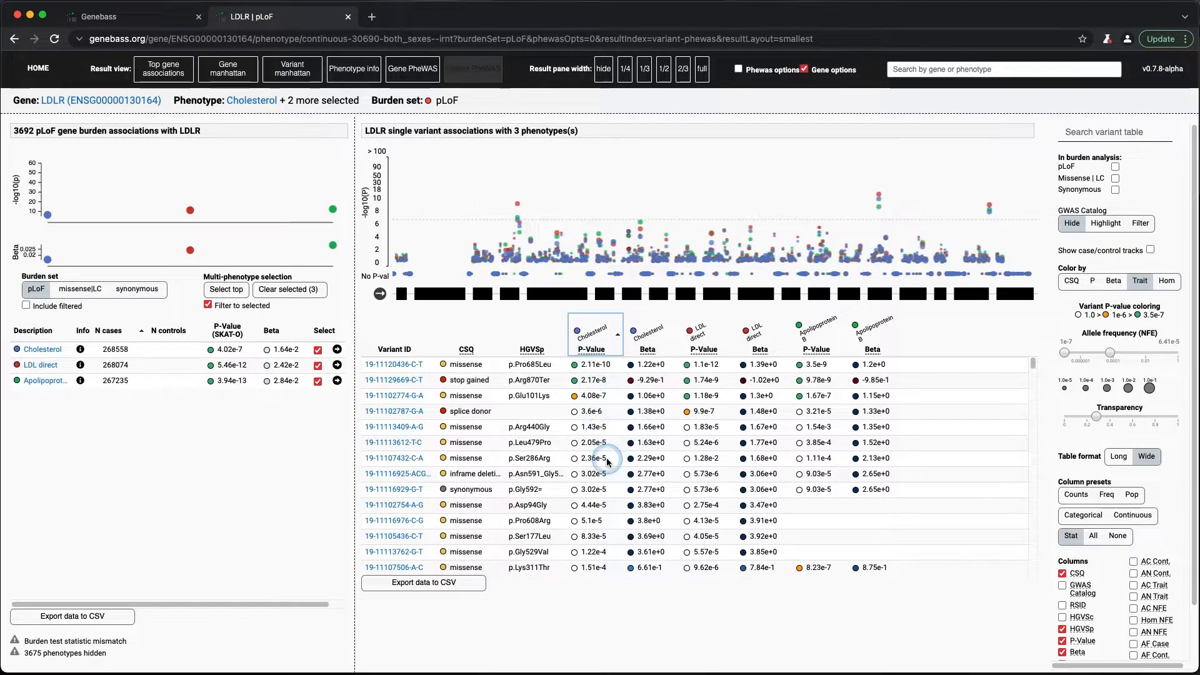
scroll(724, 507, "down", 3)
scroll(724, 509, "up", 3)
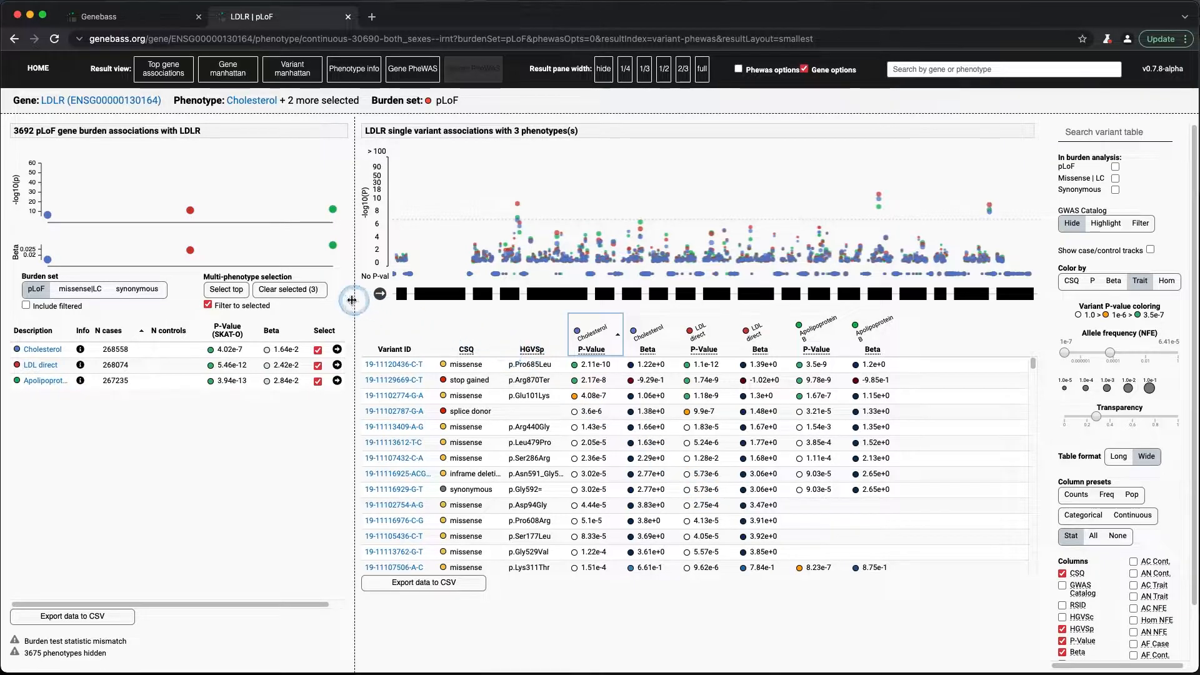
- Turn off filtering to the selected phenotypes and clear the multi-phenotype selection
left_click_drag(339, 315, 192, 265)
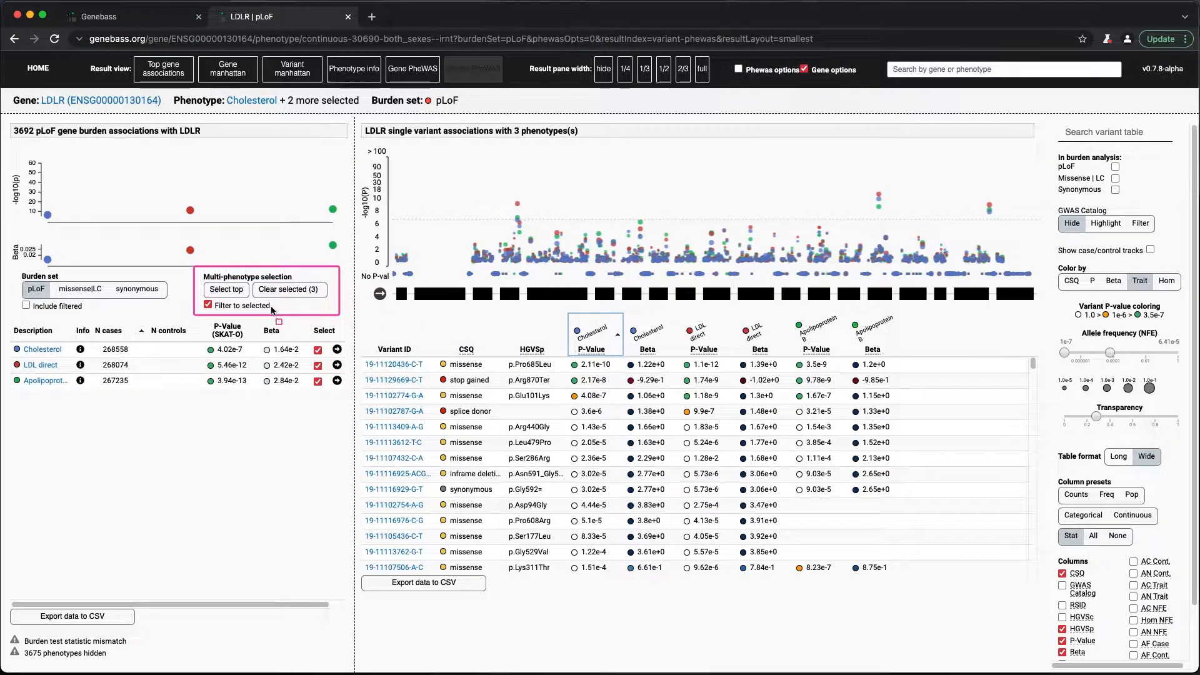
left_click(209, 305)
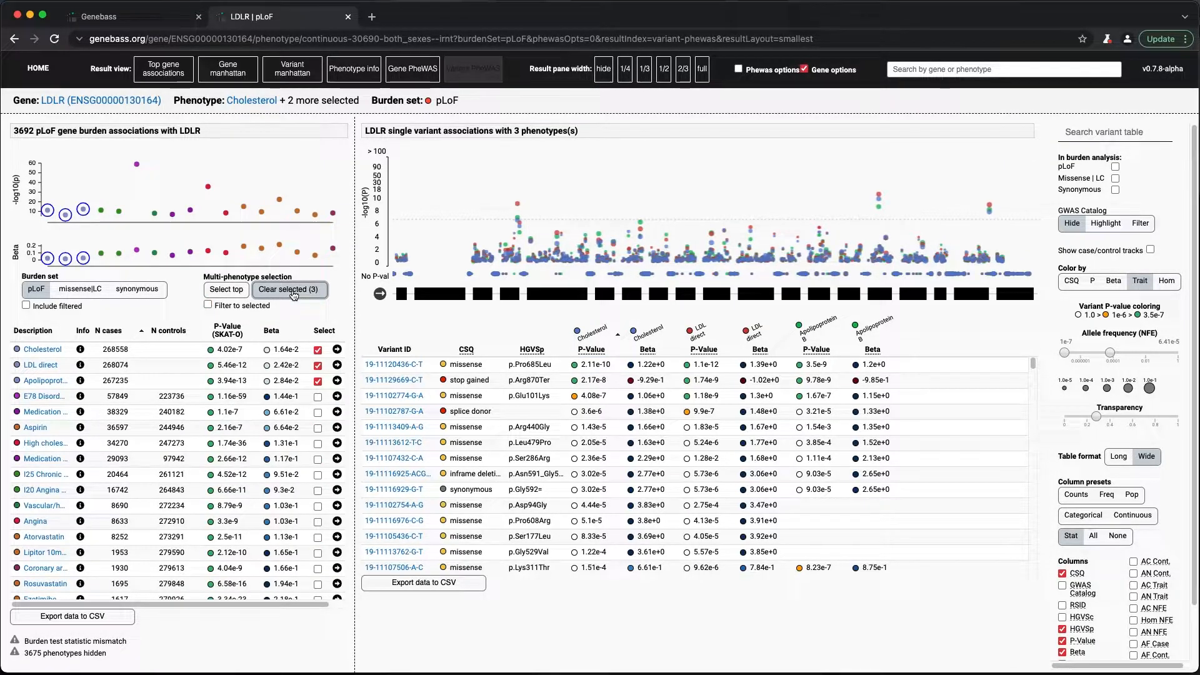
left_click(294, 292)
- Select E78 Disorders of lipoprotein metabolism, Aspirin, Medication for cholesterol, blood pressure or diabetes, Angina and Ezetimibe for a combined variant comparison
left_click(337, 396)
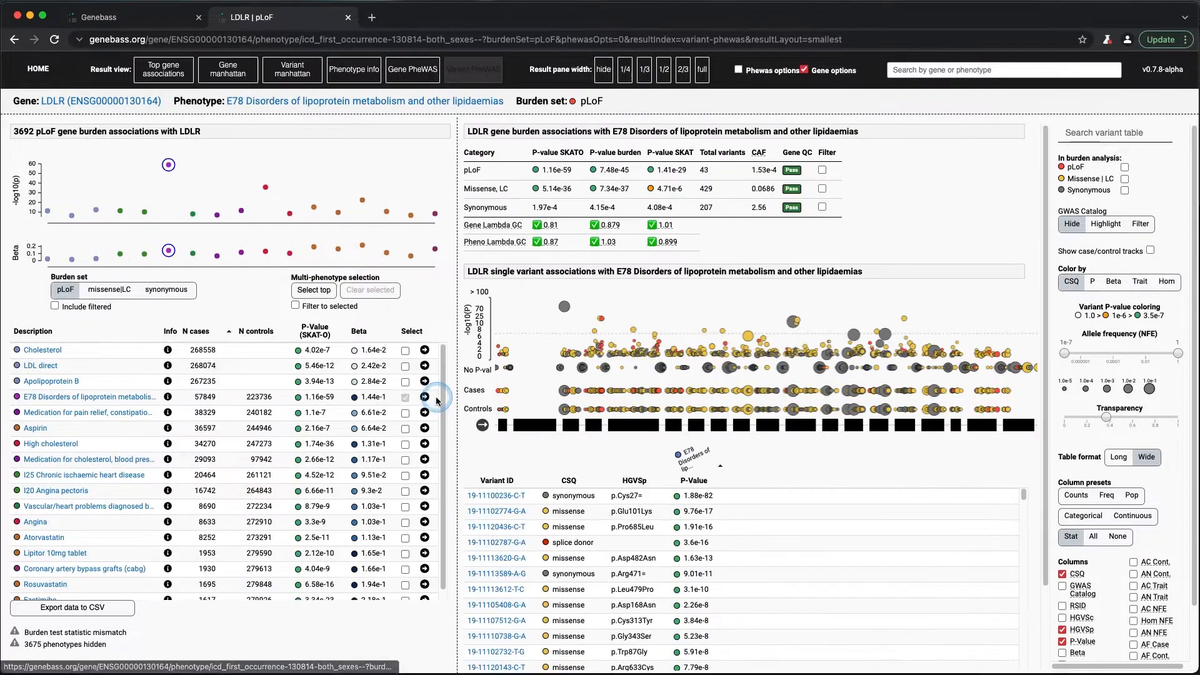
left_click(405, 429)
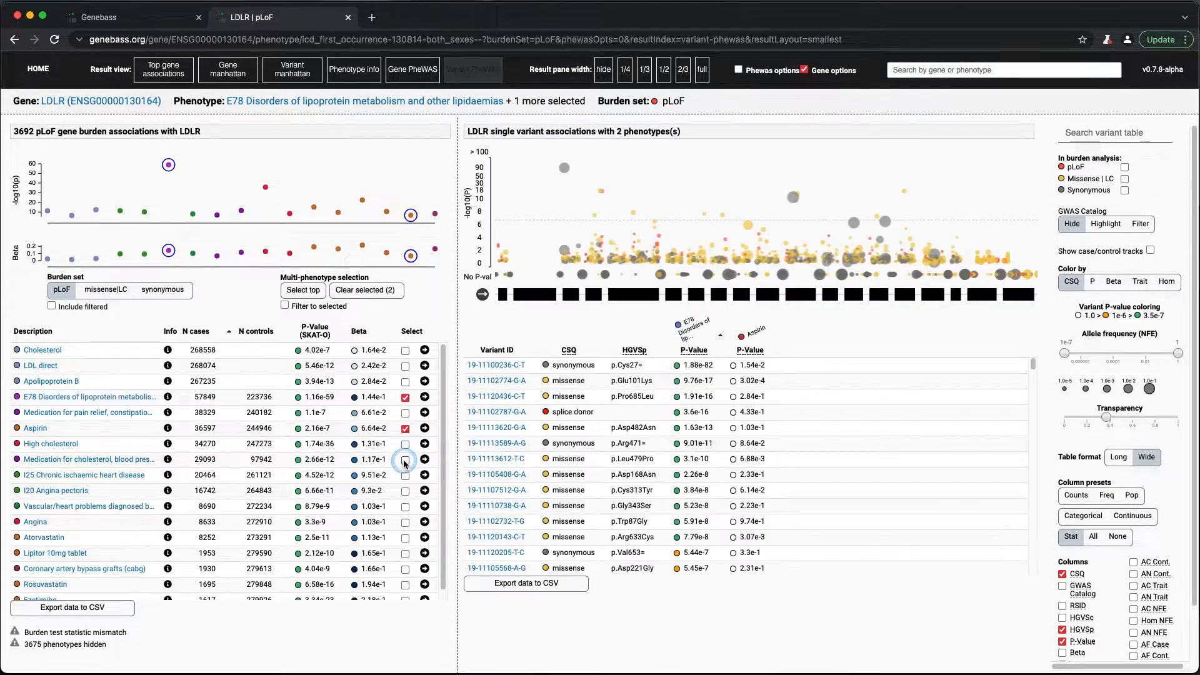
left_click(405, 460)
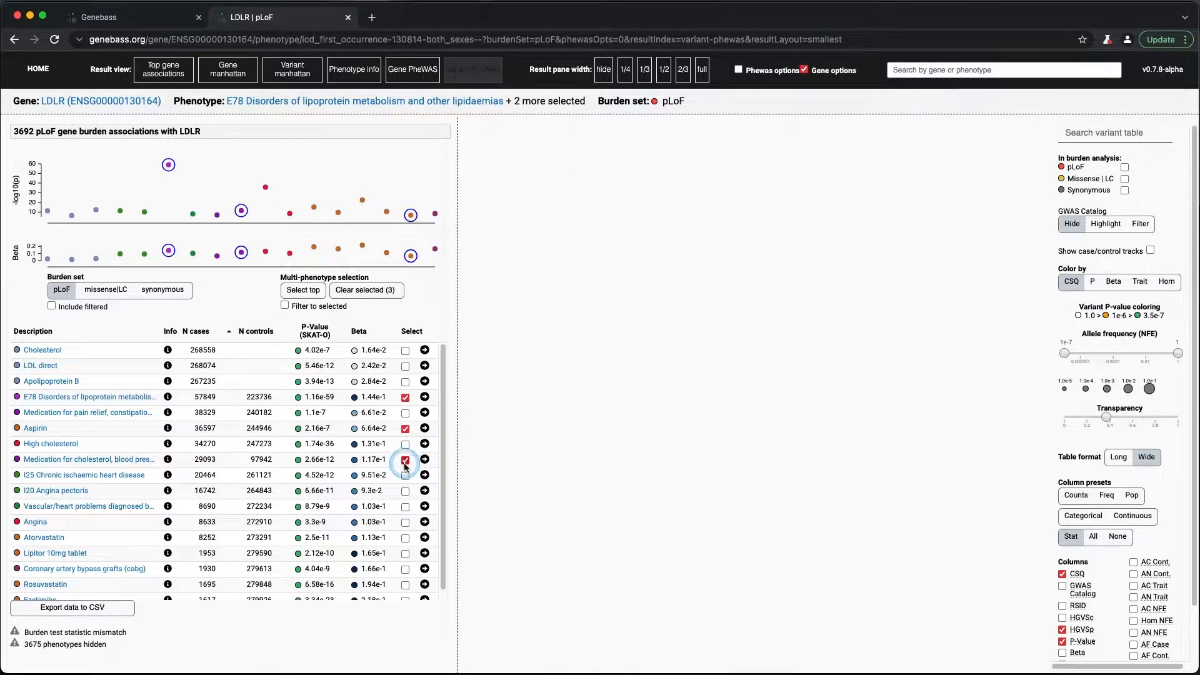
scroll(410, 494, "down", 1)
left_click(406, 515)
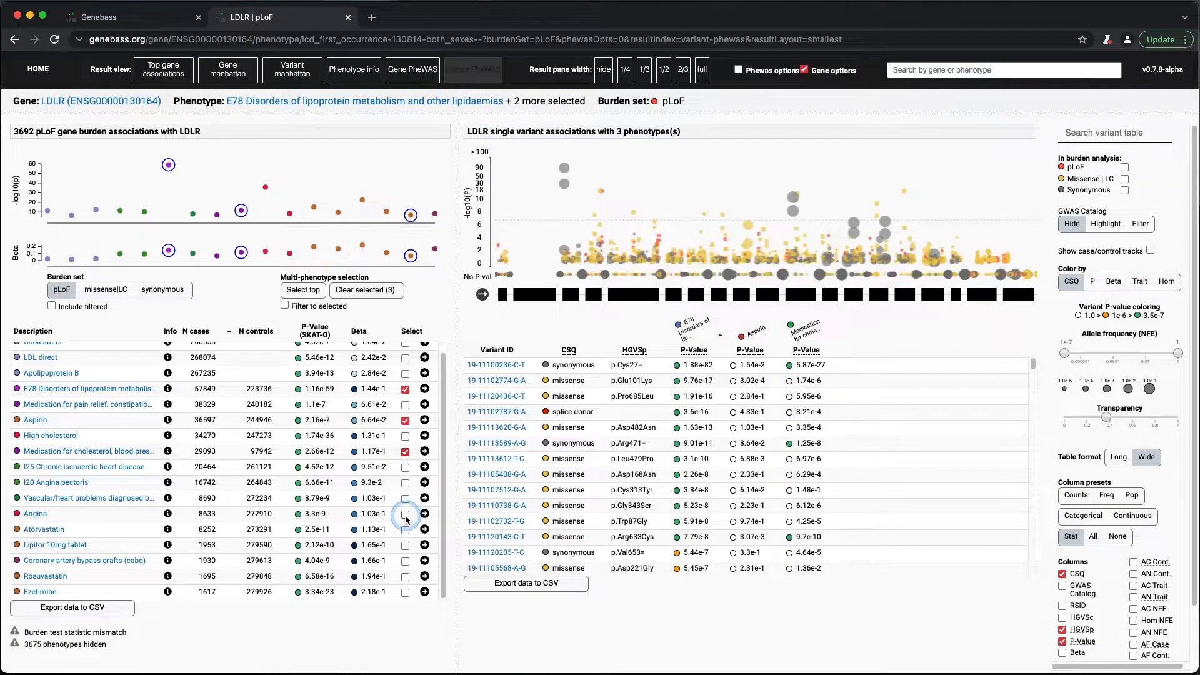
left_click(406, 593)
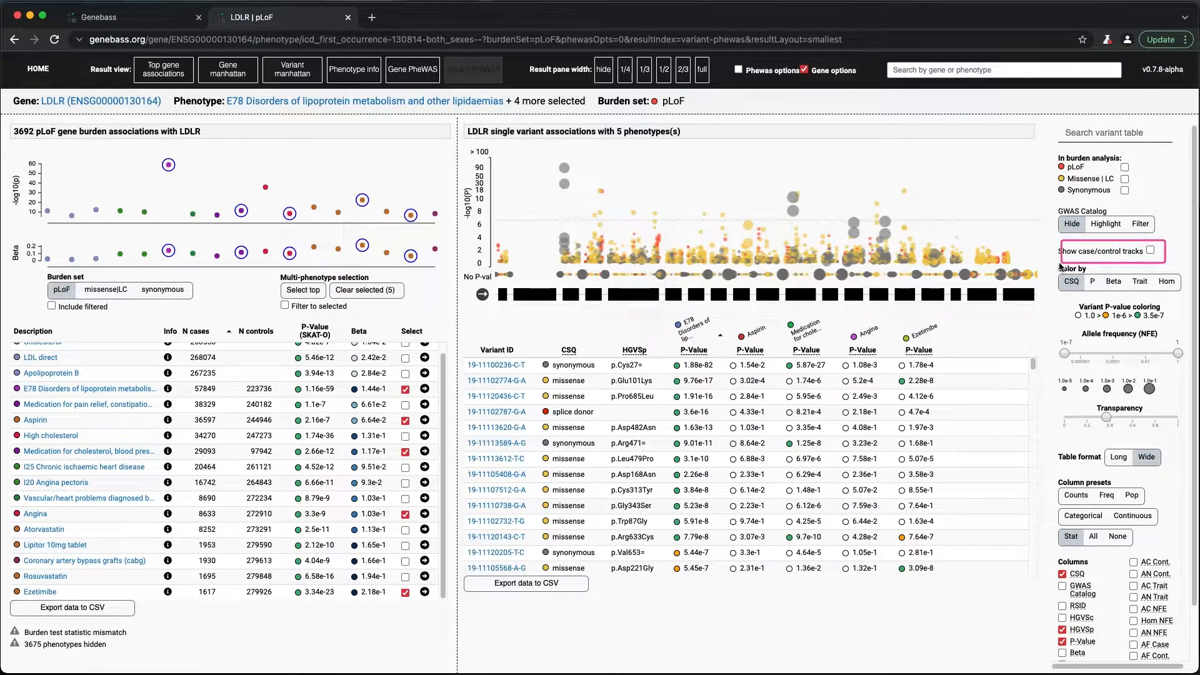
- Show the case and control tracks for each of the selected phenotypes in the variant plot
left_click(1151, 252)
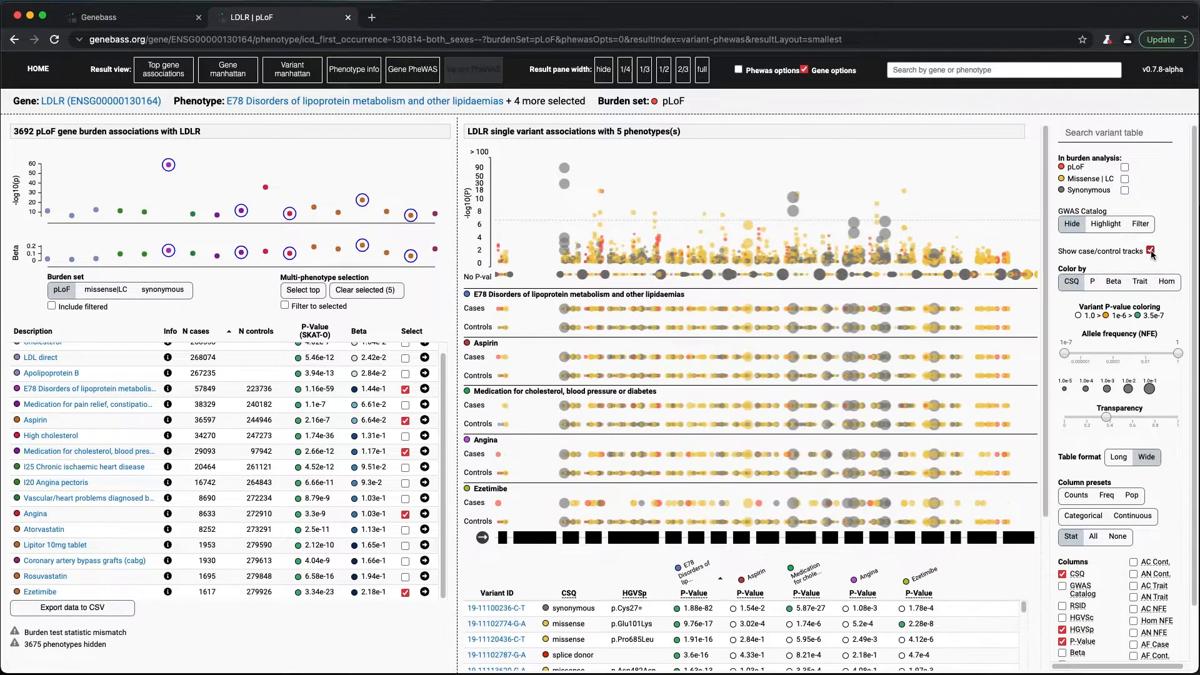
- Filter the five-phenotype variant plot to pLoF only, switch the filter to Missense | LC only, and clear it again
left_click(1124, 169)
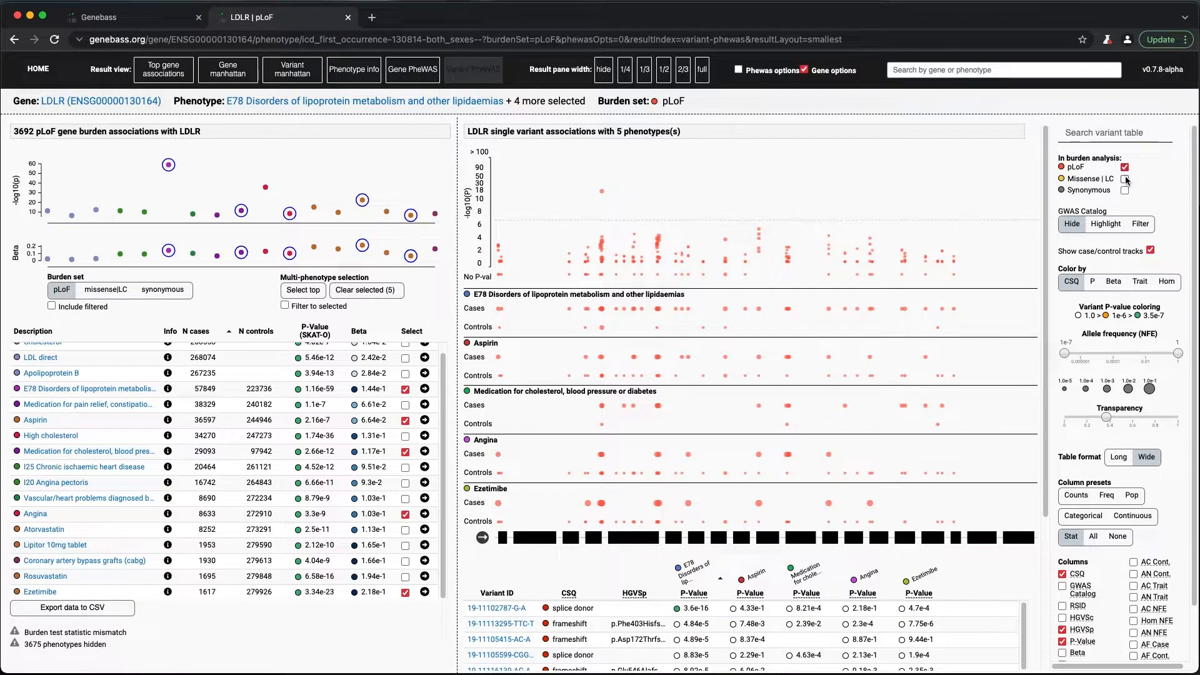
left_click(1126, 180)
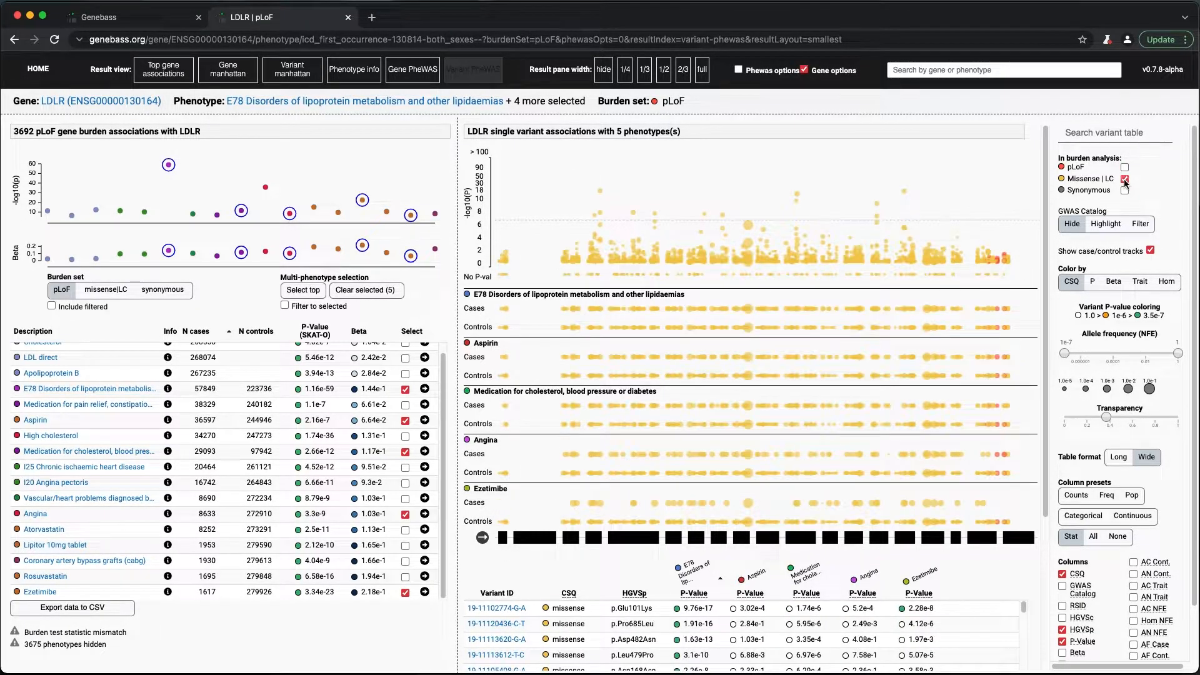
left_click(1126, 180)
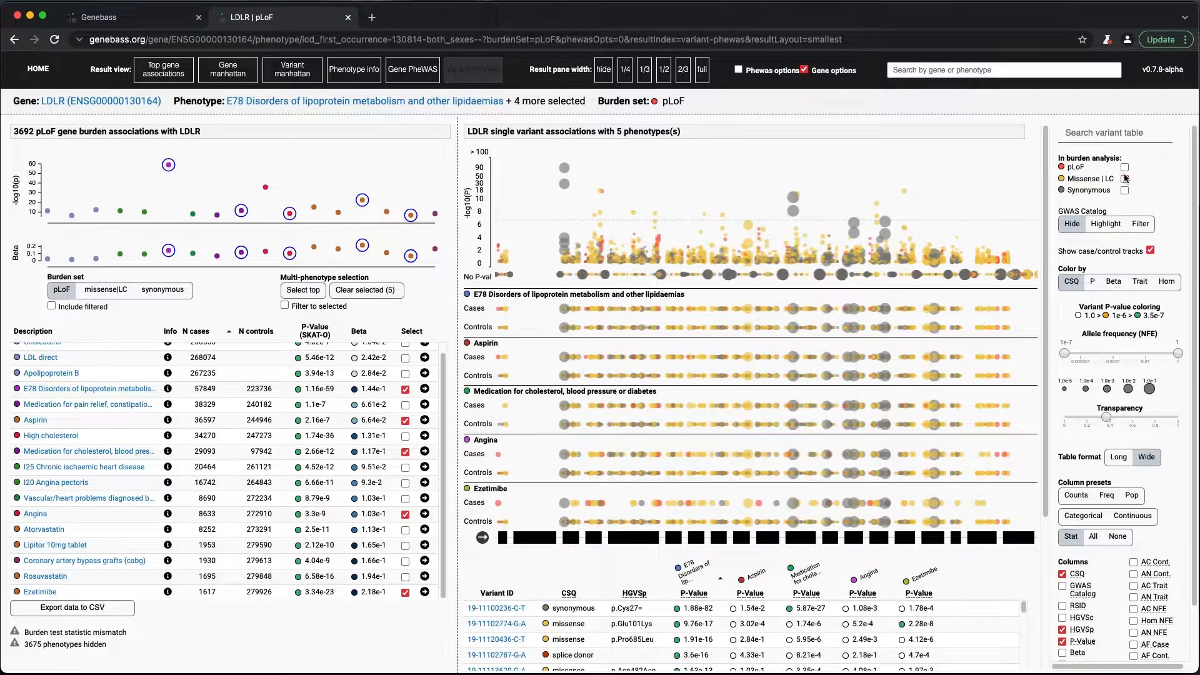
- Compare the variant plot colored by P-value, Beta, Trait and homozygote status in turn
left_click(1096, 283)
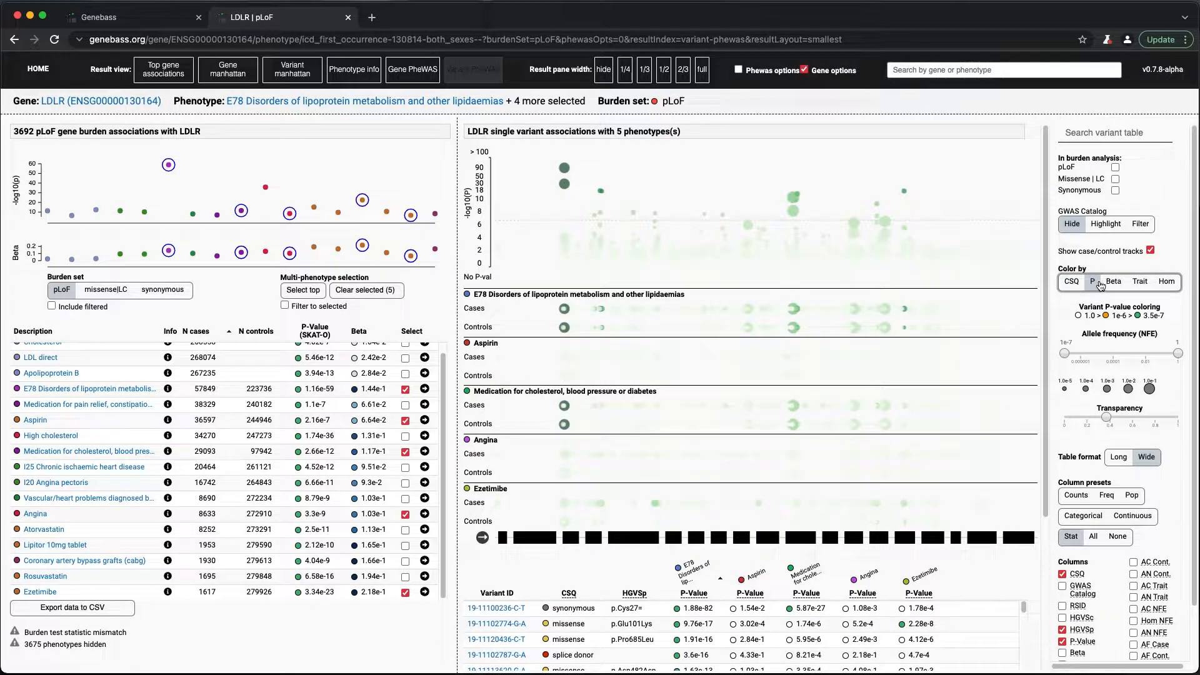
left_click(1116, 284)
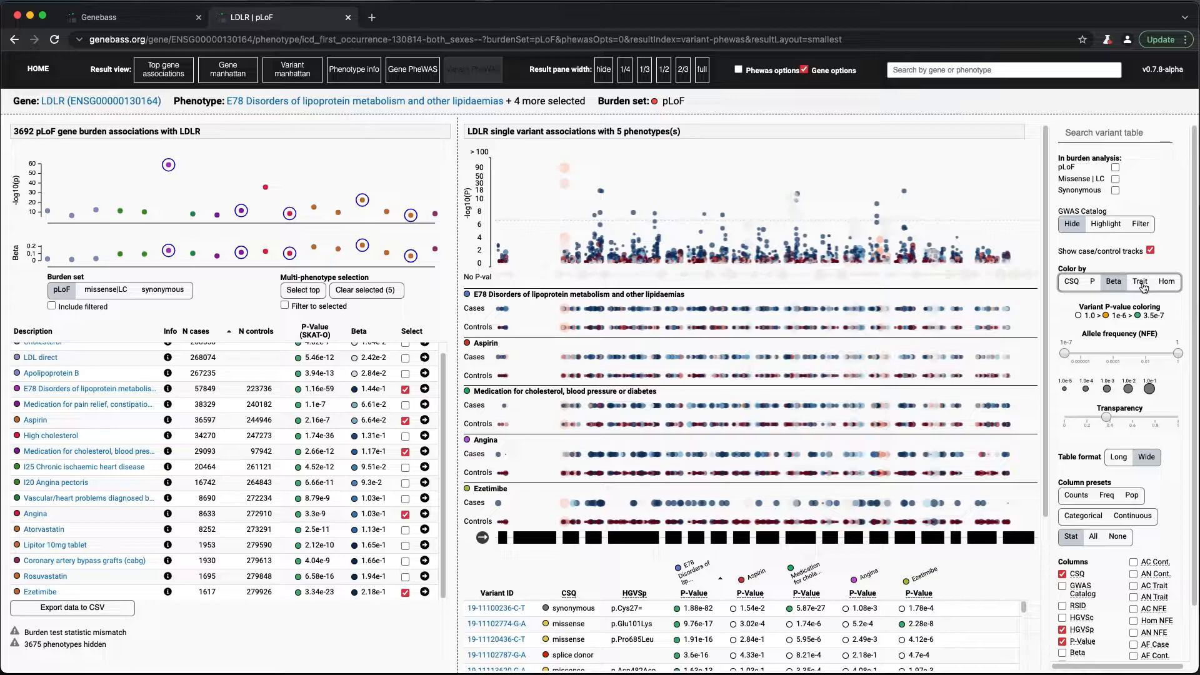
left_click(1142, 285)
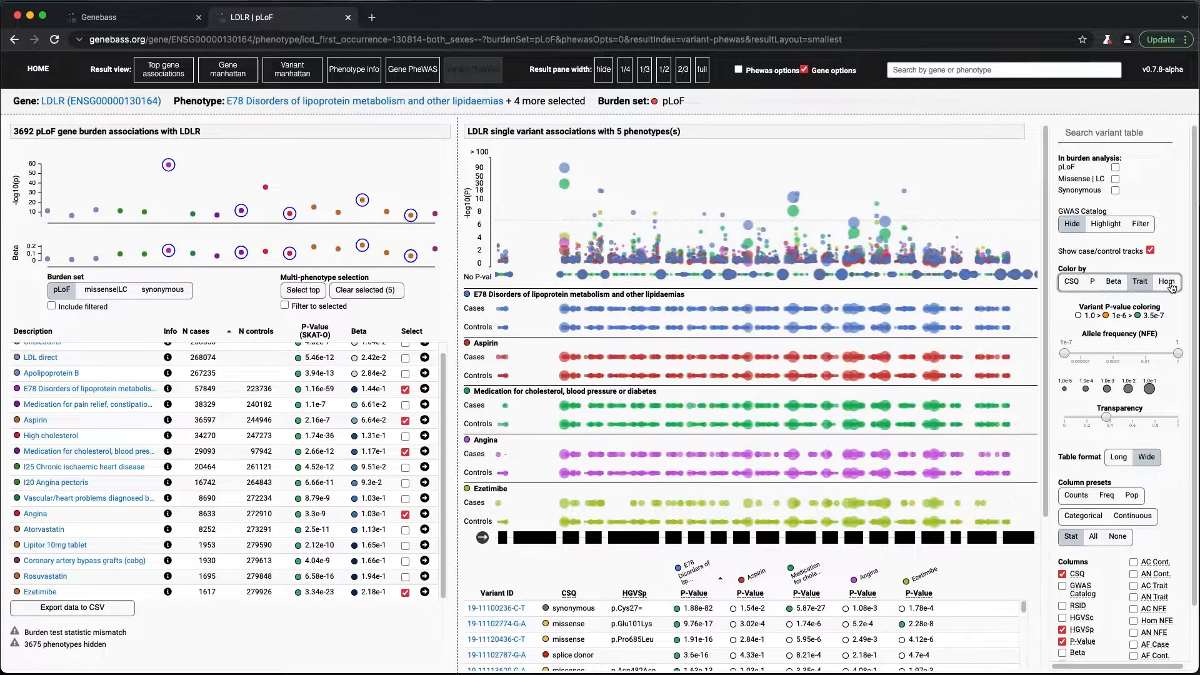
left_click(1169, 282)
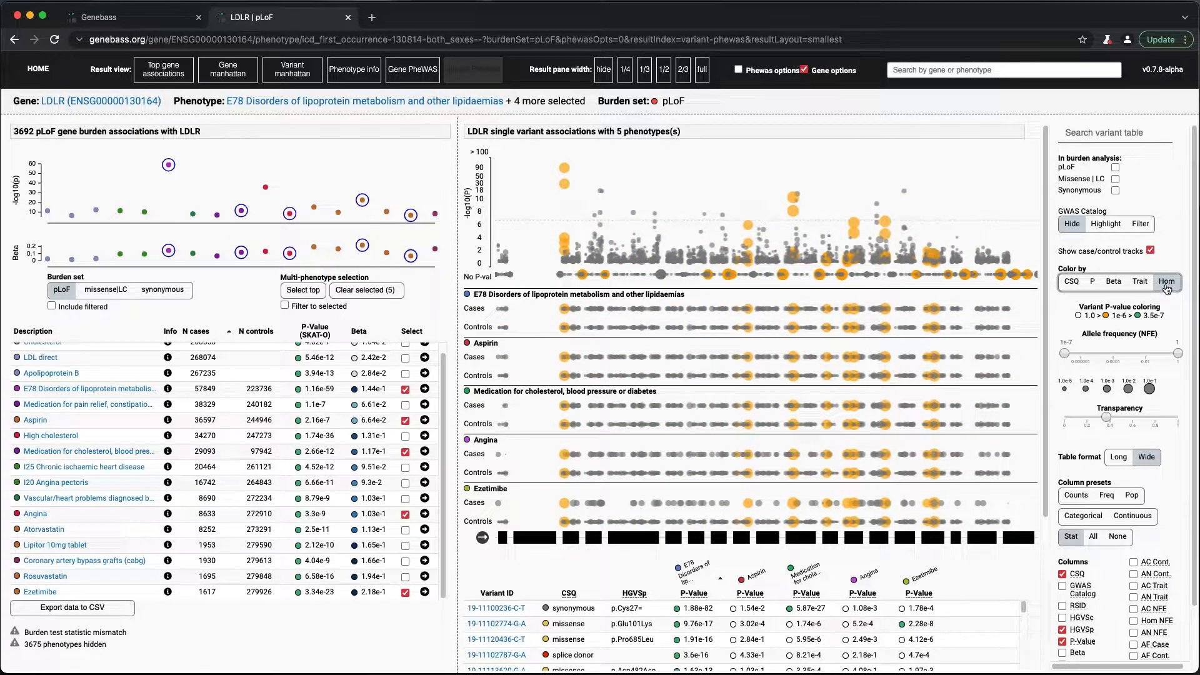
- Color the variant plot by Beta and restrict it to pLoF variants
left_click(1114, 282)
left_click(1115, 167)
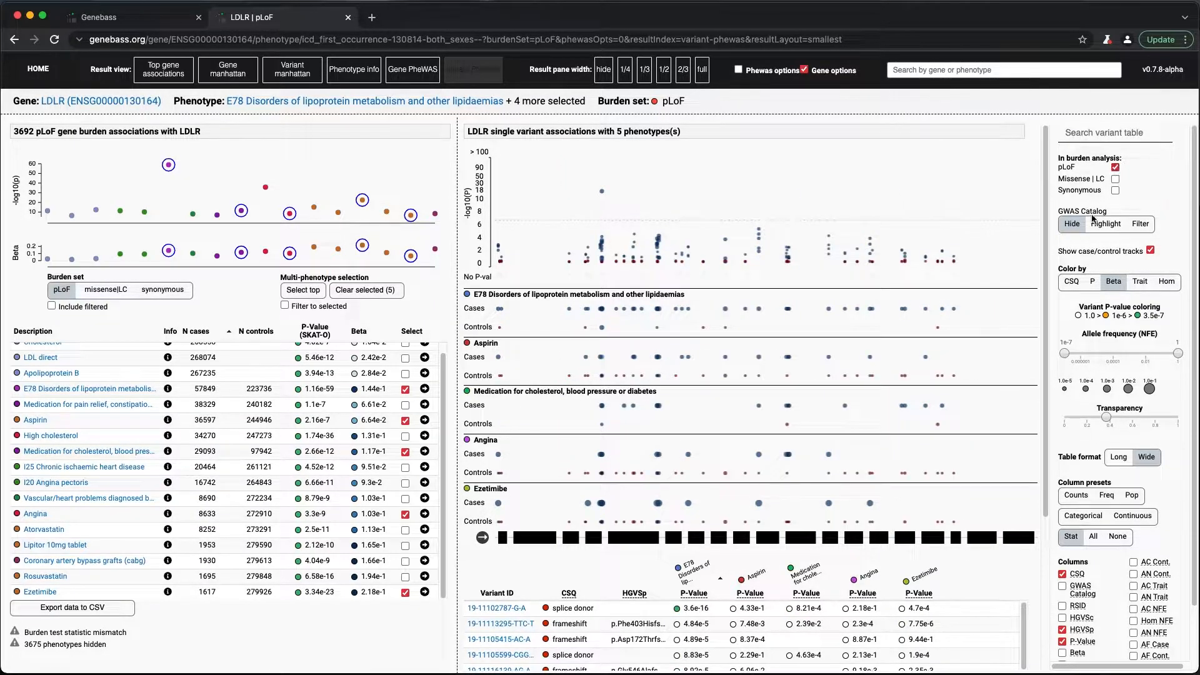
- Compare the case and control tracks of E78 Disorders of lipoprotein metabolism and Ezetimibe with their case and control numbers in the phenotype table
left_click_drag(466, 292, 971, 341)
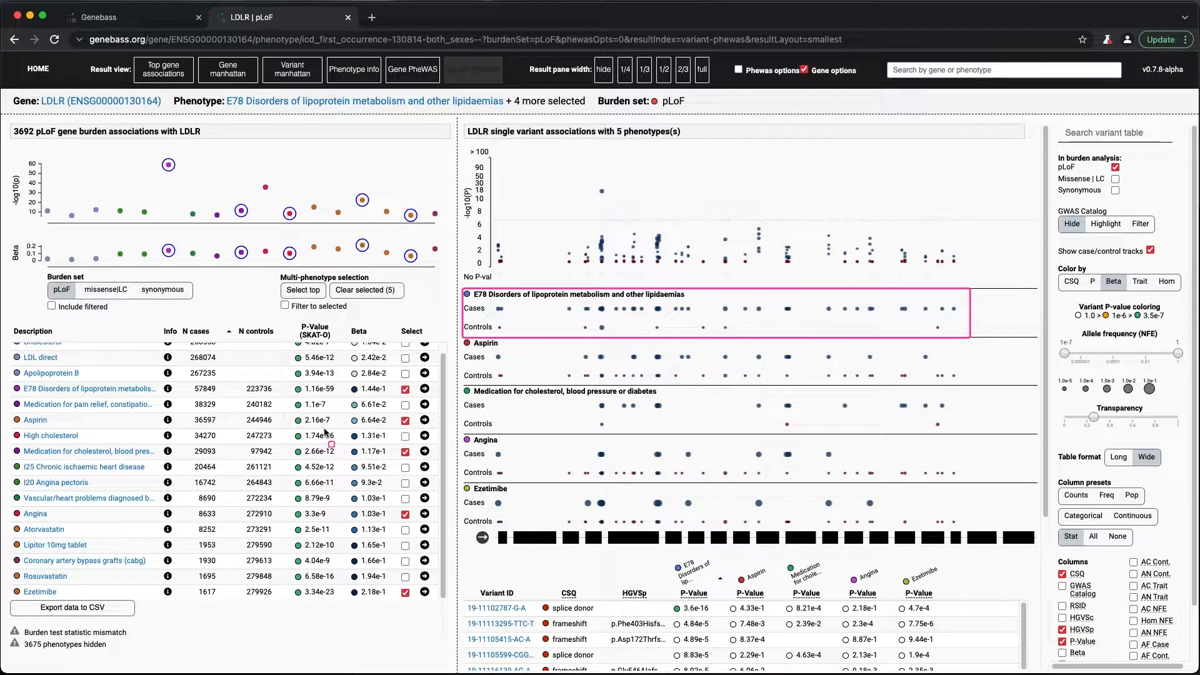
scroll(83, 410, "up", 1)
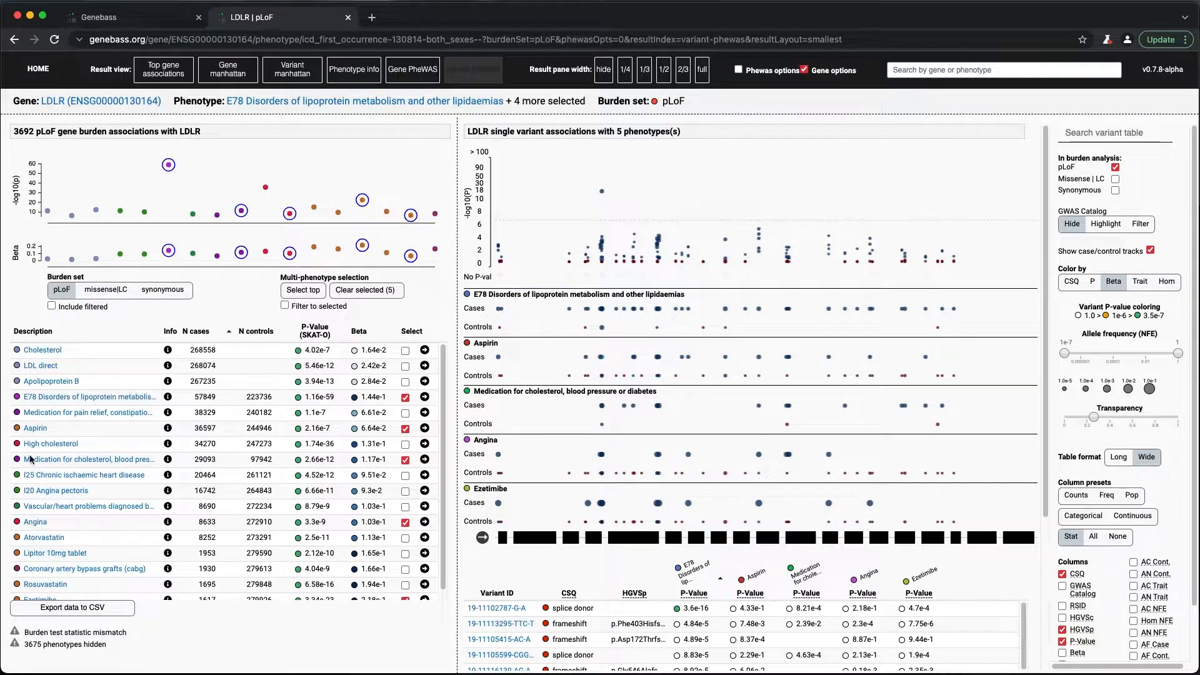
left_click_drag(12, 391, 296, 412)
scroll(87, 557, "down", 1)
left_click_drag(21, 591, 280, 601)
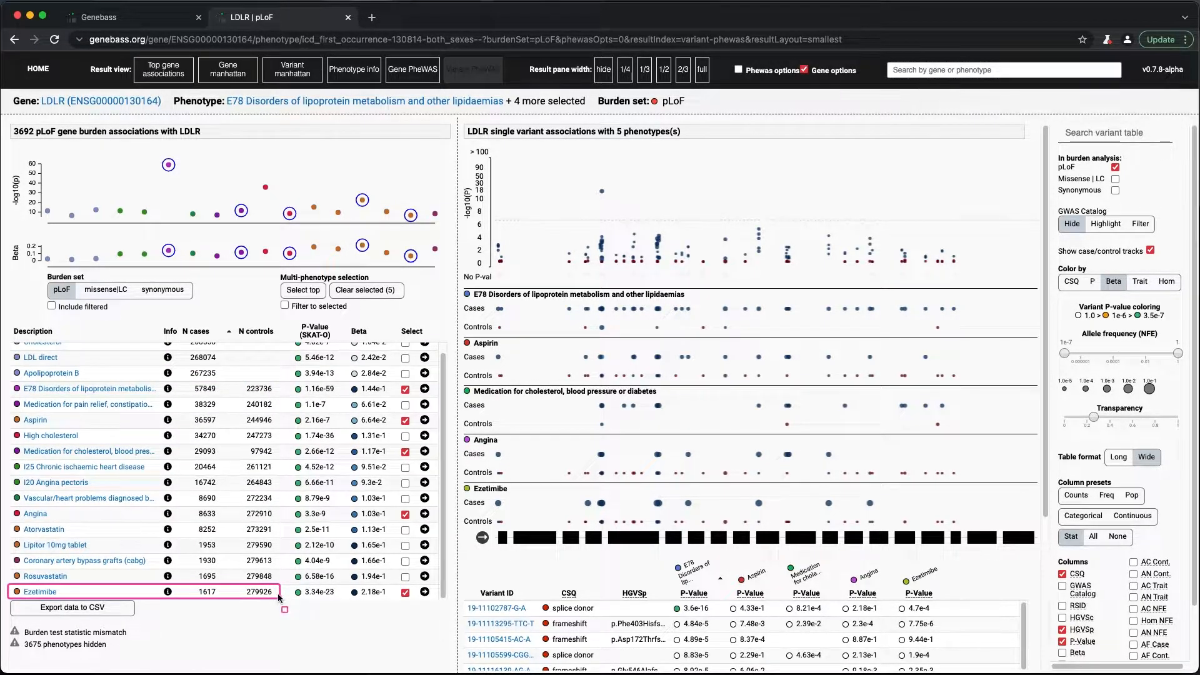
left_click_drag(465, 488, 973, 532)
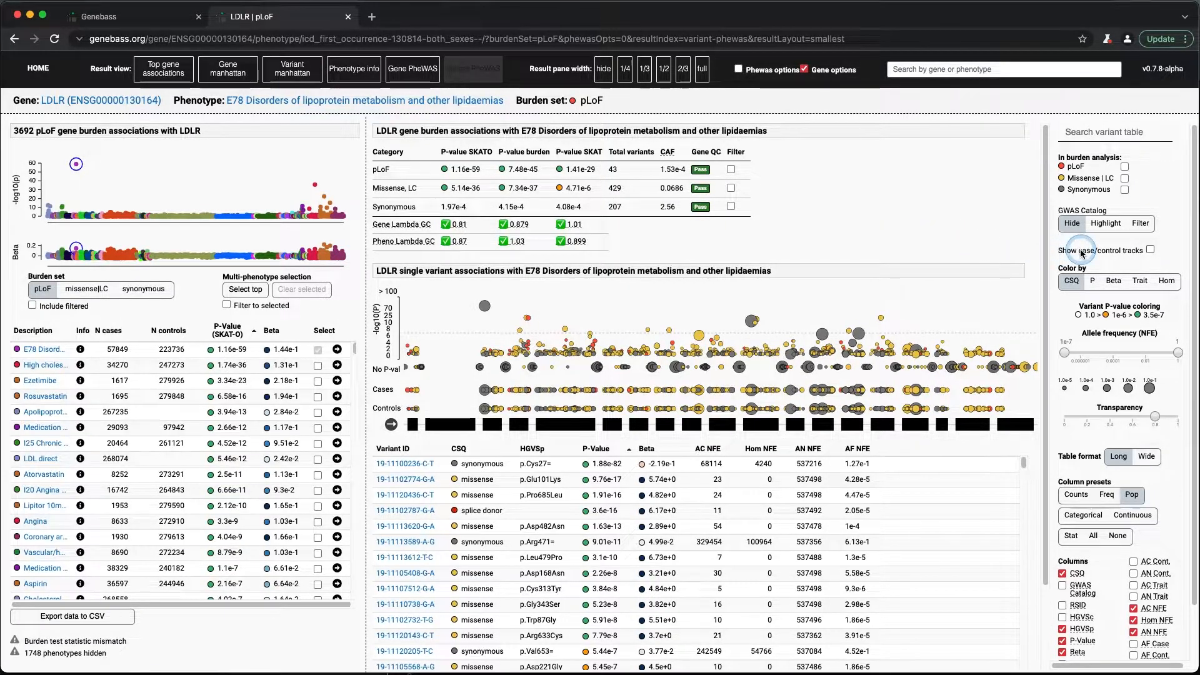
- Highlight the GWAS Catalog variants in the E78 variant plot, and filter the plot and table to those variants only
left_click_drag(1050, 198, 1181, 252)
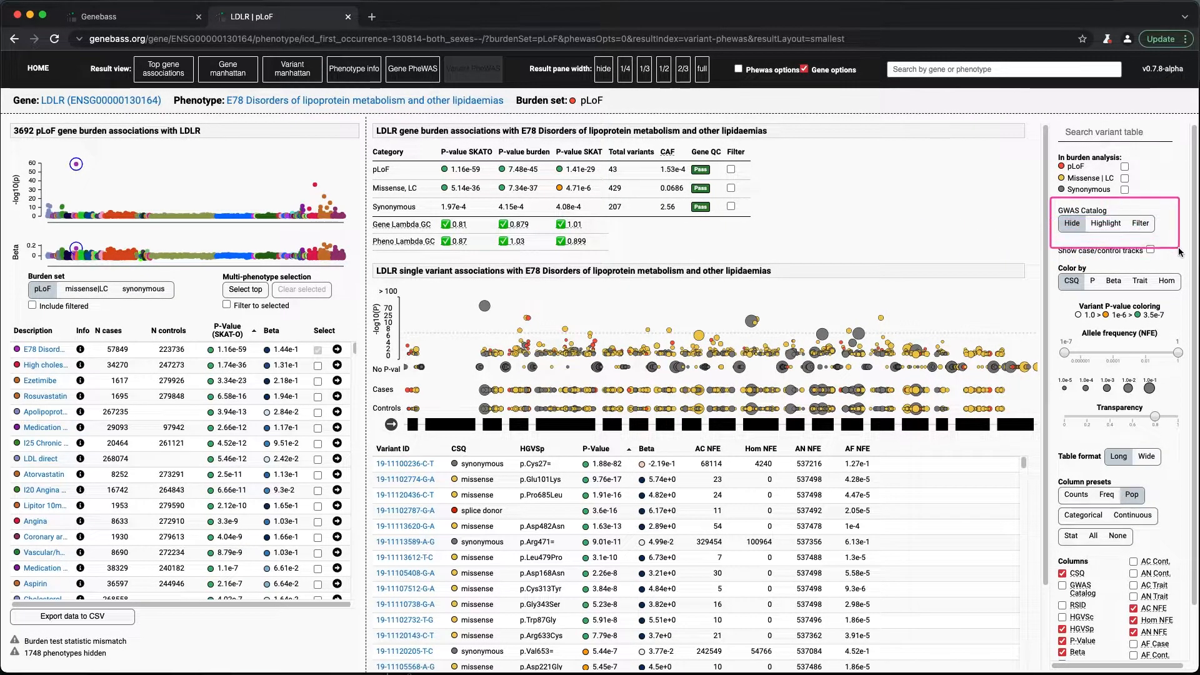
left_click(1109, 225)
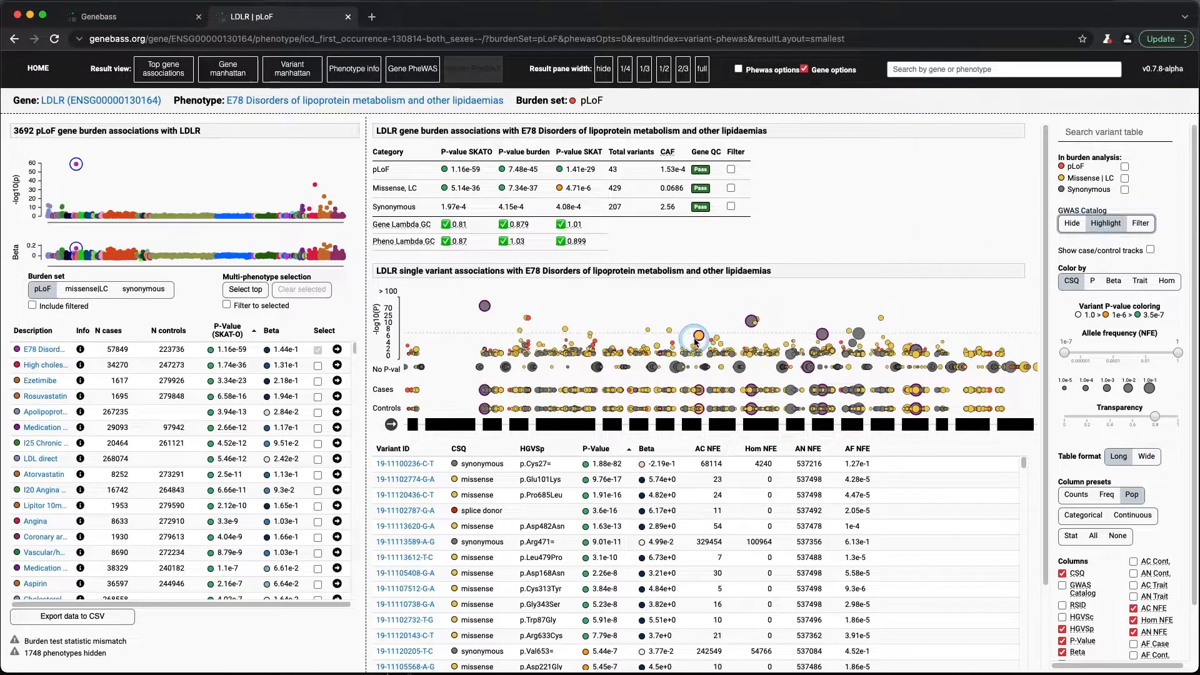
left_click(1148, 226)
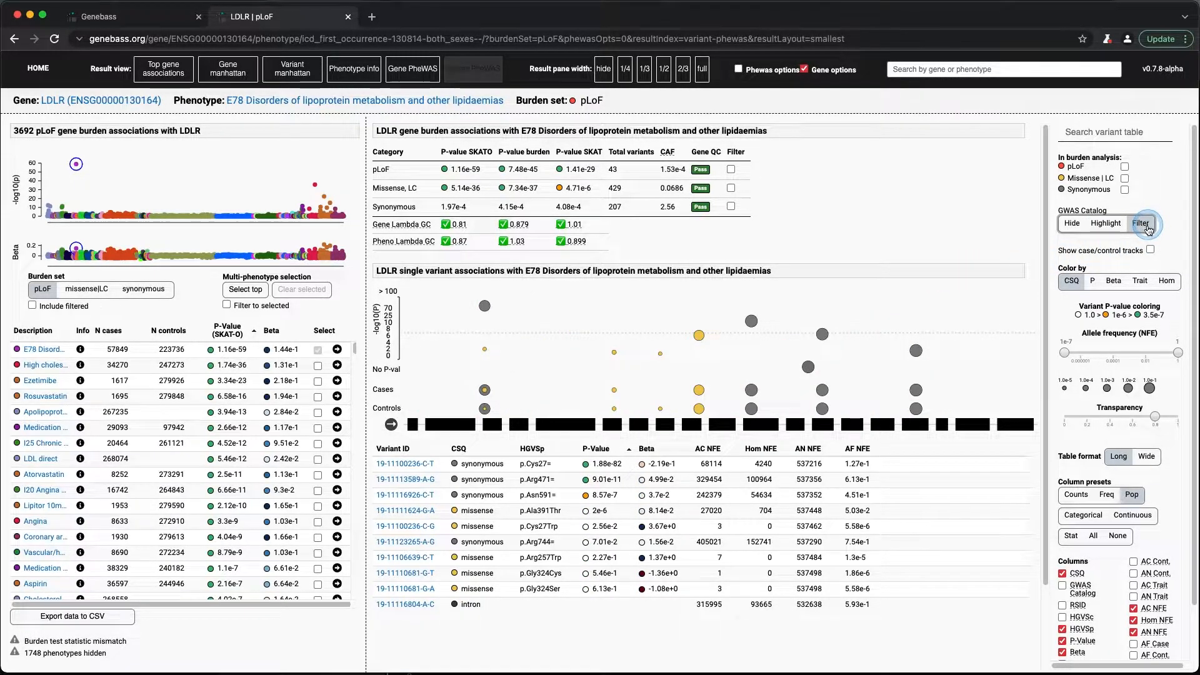
- Add the GWAS Catalog column to the variant table and look over the filtered variants
scroll(1100, 437, "down", 2)
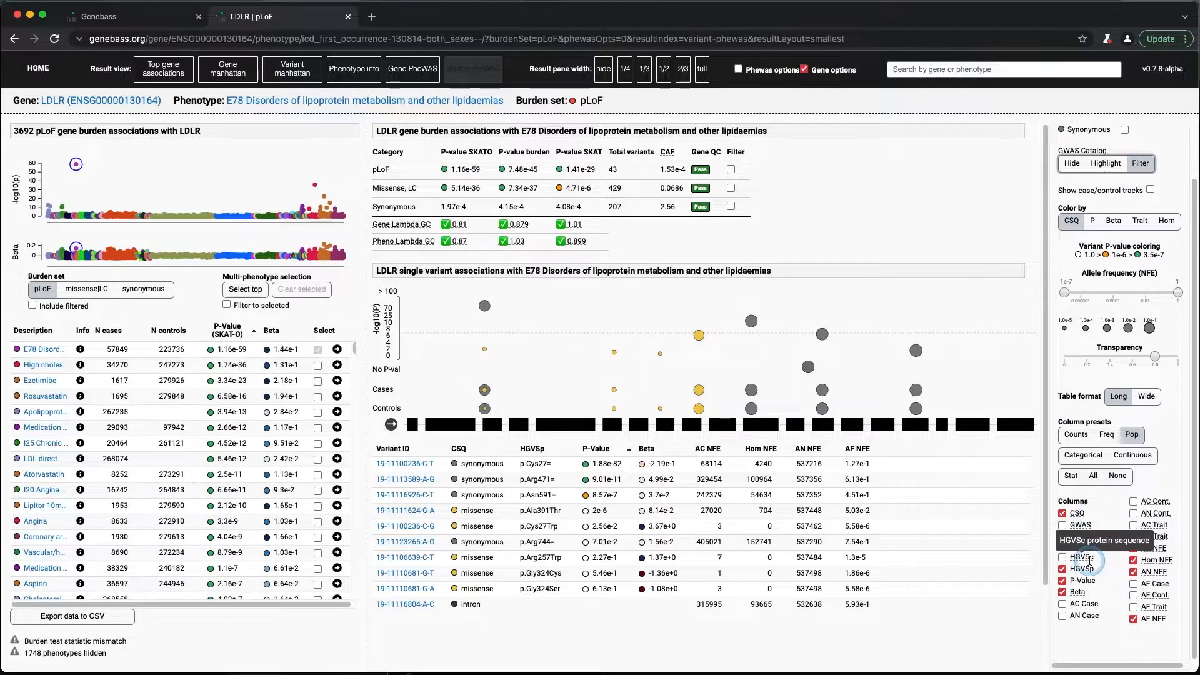
left_click(1062, 527)
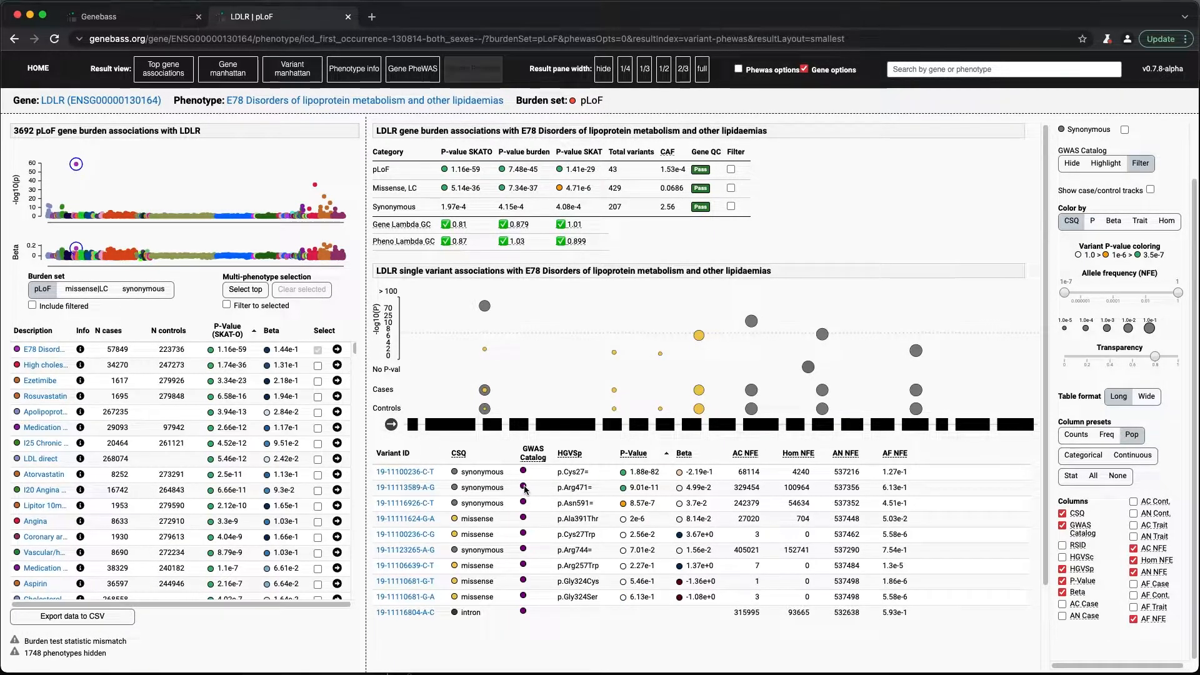
scroll(544, 484, "down", 1)
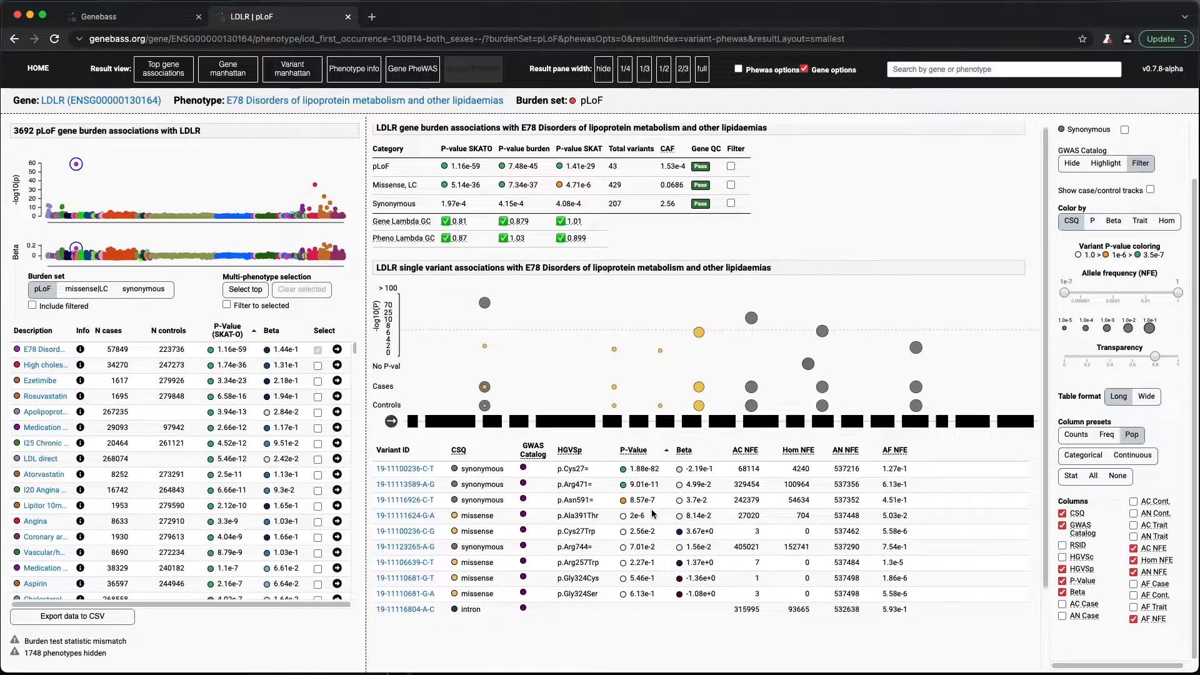
left_click(403, 470)
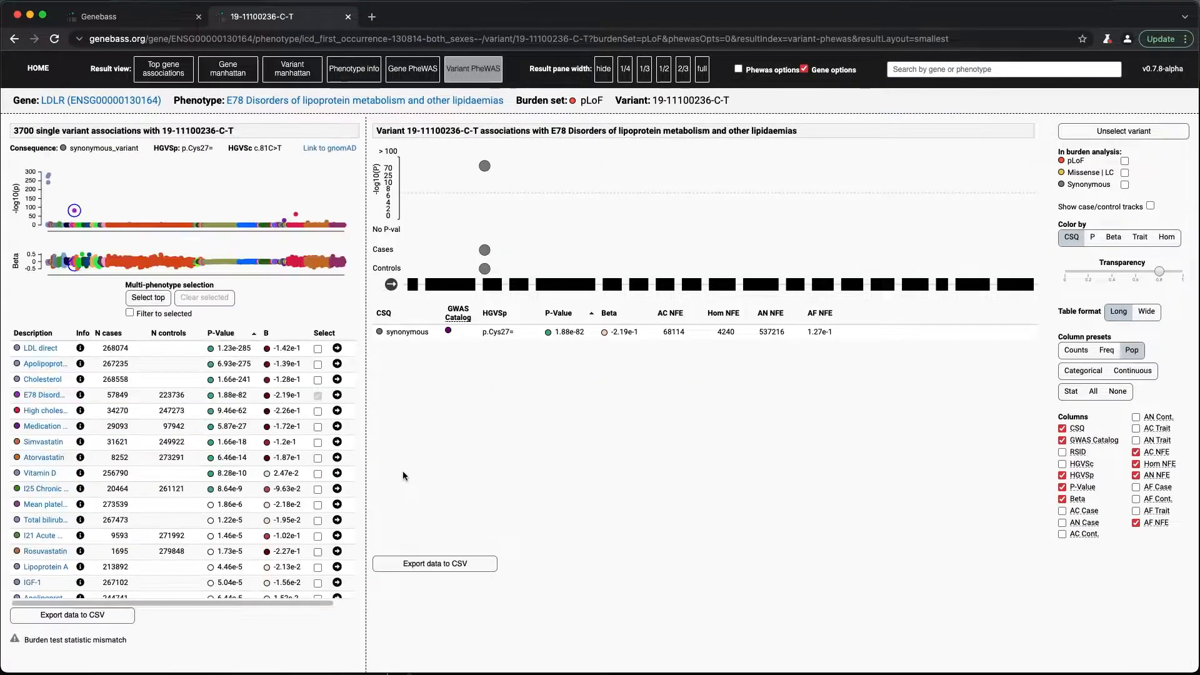
left_click(1149, 313)
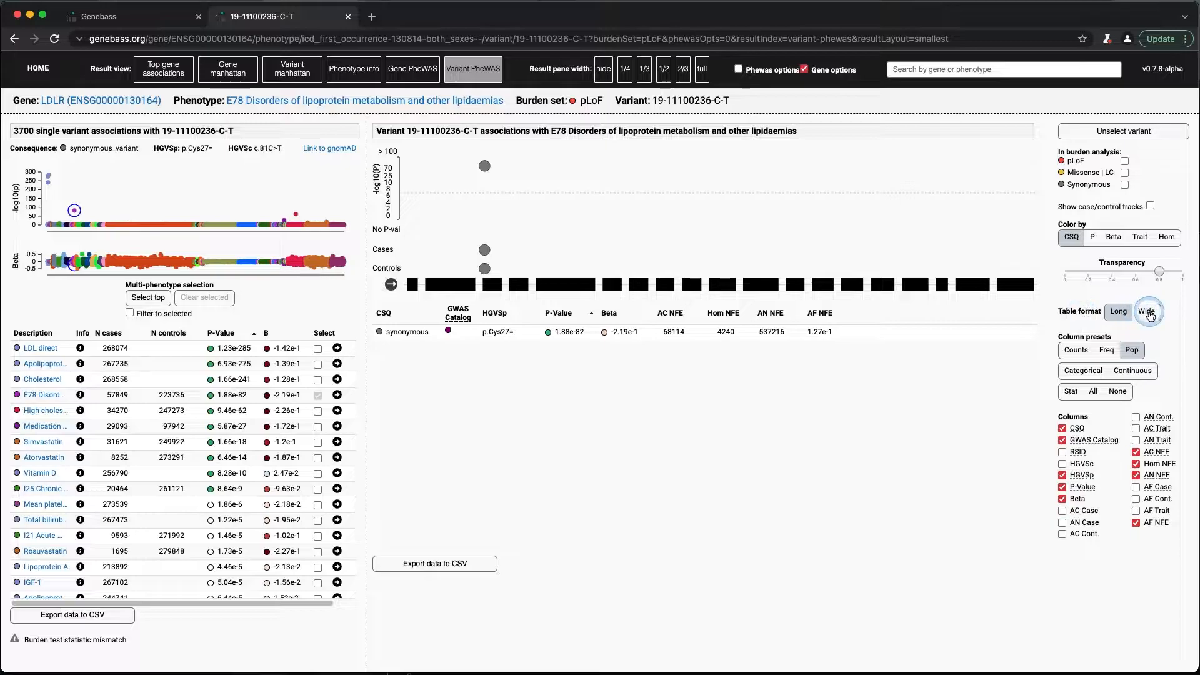
left_click(715, 430)
- Open the PubMed record of the Cholesterol, total study among the variant's GWAS Catalog entries
scroll(715, 430, "down", 2)
scroll(714, 430, "down", 3)
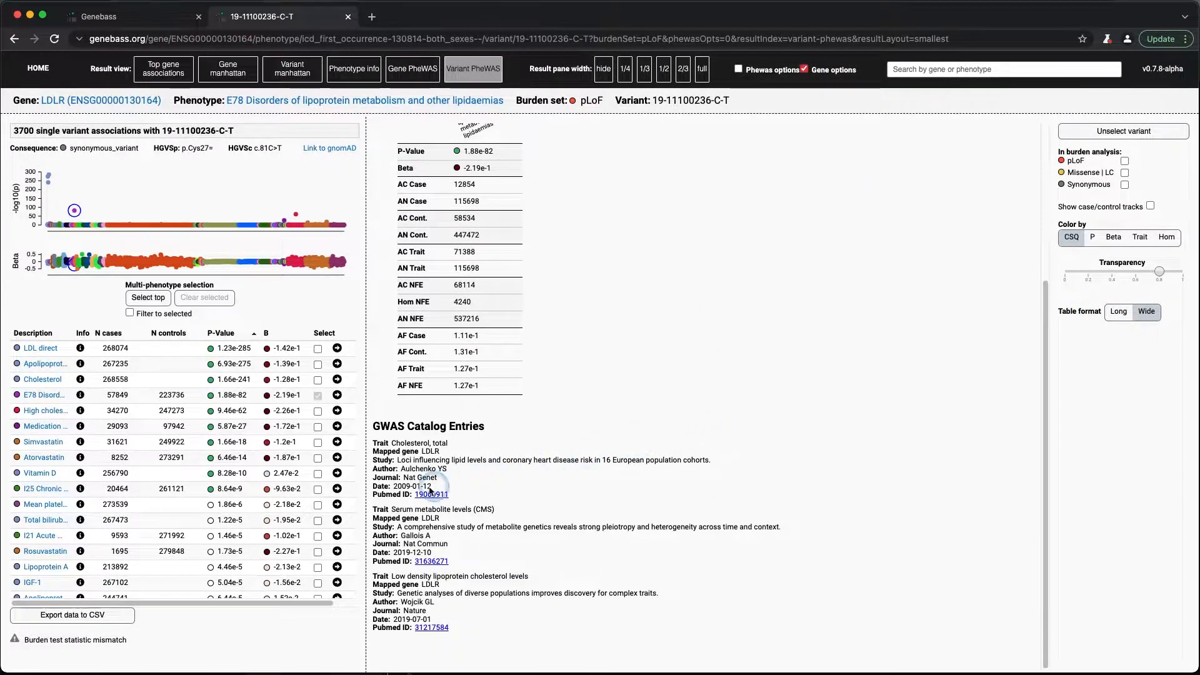
left_click(419, 495)
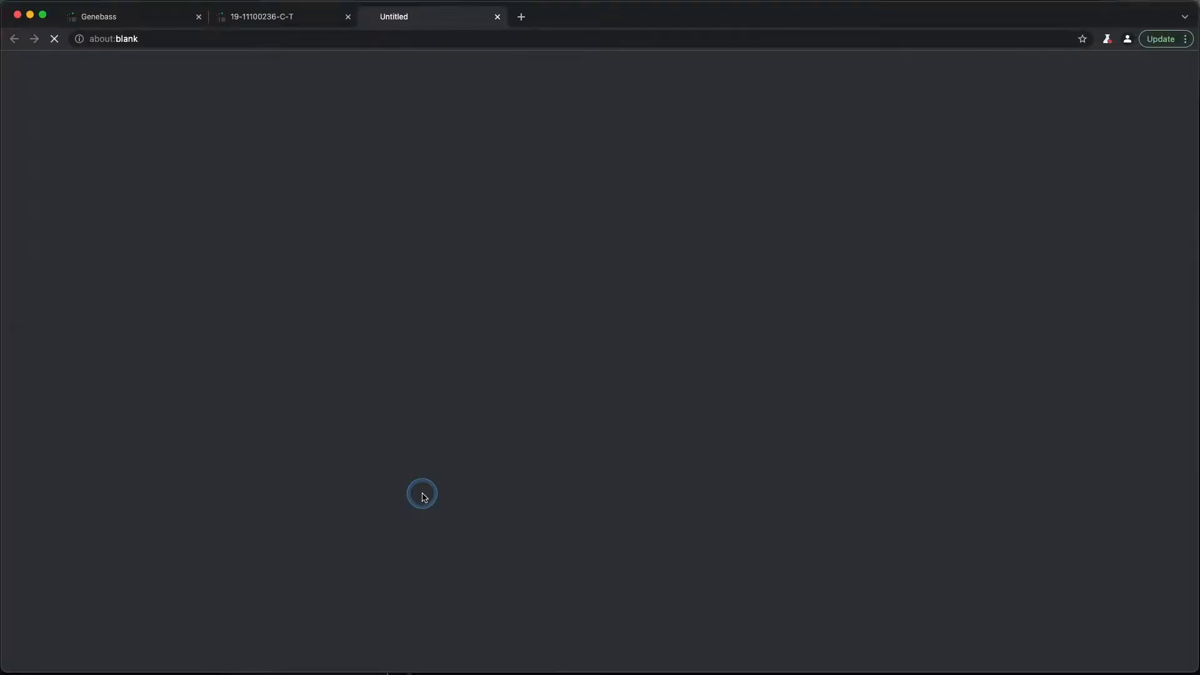